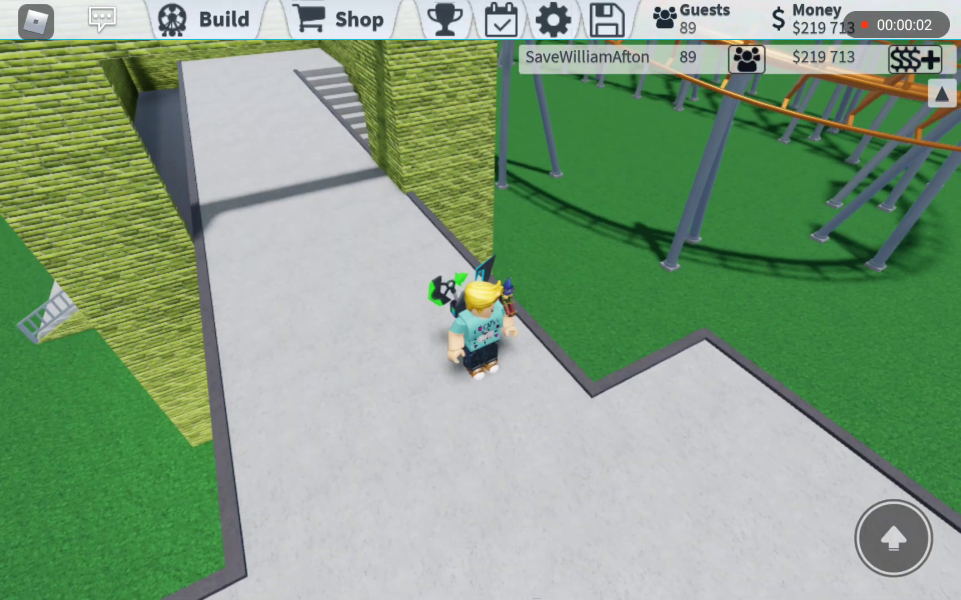
- Enter build mode and preview the Restroom and Soft drinks stalls over the walkway
{"action": "left_click", "coordinate": [203, 19]}
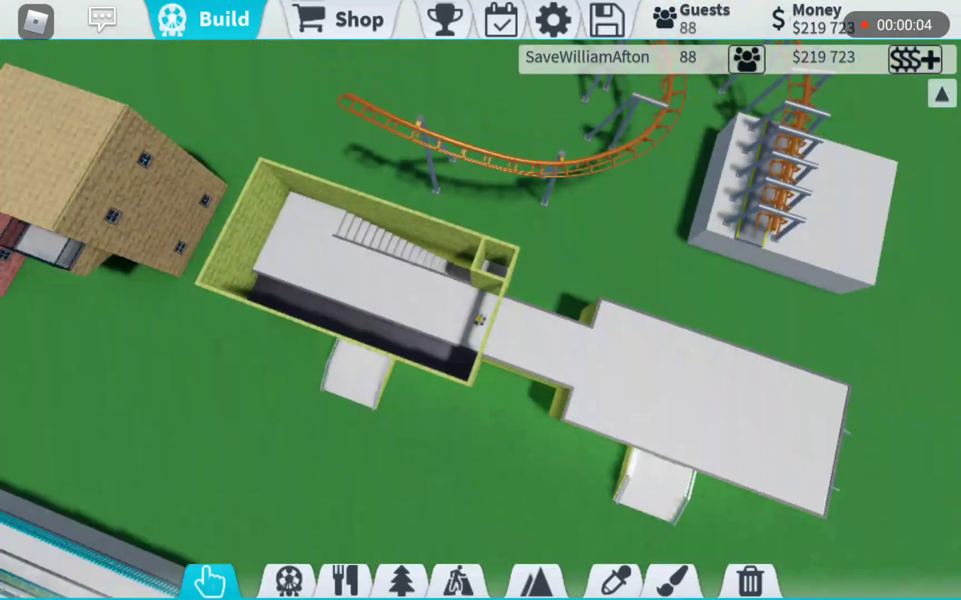
{"action": "left_click_drag", "start_coordinate": [481, 375], "coordinate": [300, 225]}
{"action": "scroll", "coordinate": [480, 300], "scroll_direction": "up", "scroll_amount": 5}
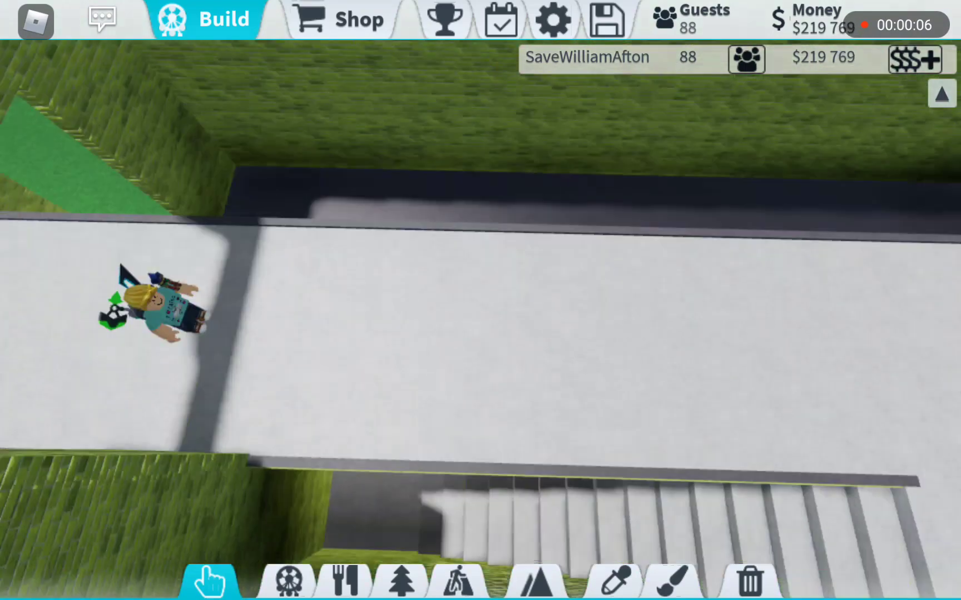
{"action": "left_click", "coordinate": [345, 582]}
{"action": "left_click", "coordinate": [282, 466]}
{"action": "scroll", "coordinate": [481, 225], "scroll_direction": "down", "scroll_amount": 3}
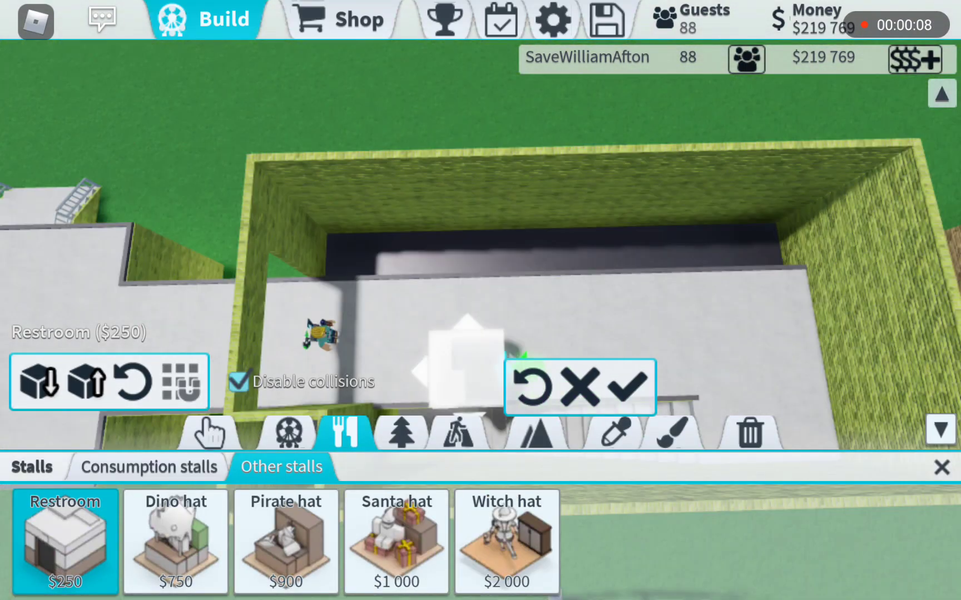
{"action": "left_click_drag", "start_coordinate": [601, 225], "coordinate": [450, 263]}
{"action": "scroll", "coordinate": [480, 226], "scroll_direction": "up", "scroll_amount": 3}
{"action": "left_click", "coordinate": [148, 466]}
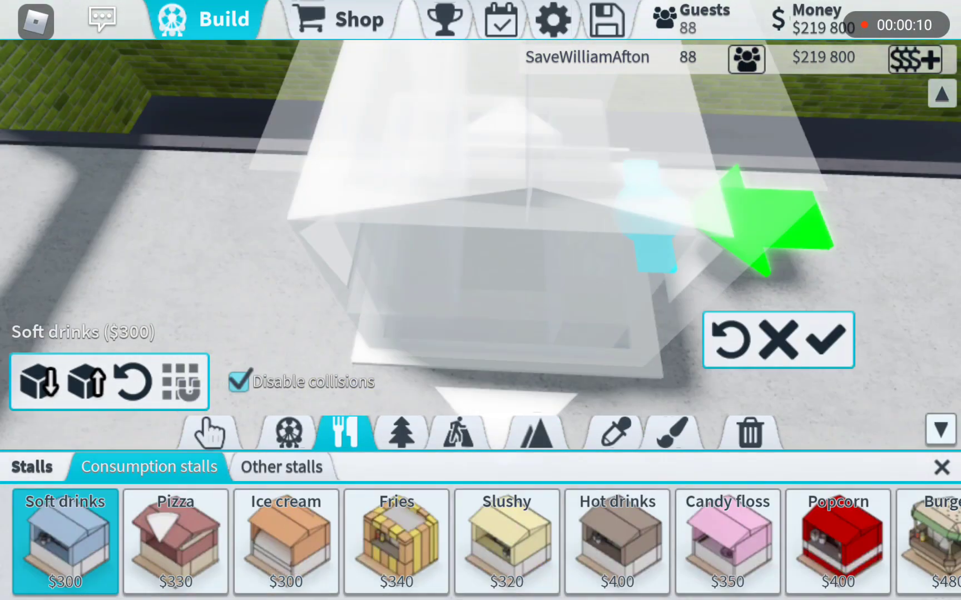
{"action": "scroll", "coordinate": [481, 226], "scroll_direction": "down", "scroll_amount": 3}
{"action": "left_click_drag", "start_coordinate": [676, 541], "coordinate": [376, 540]}
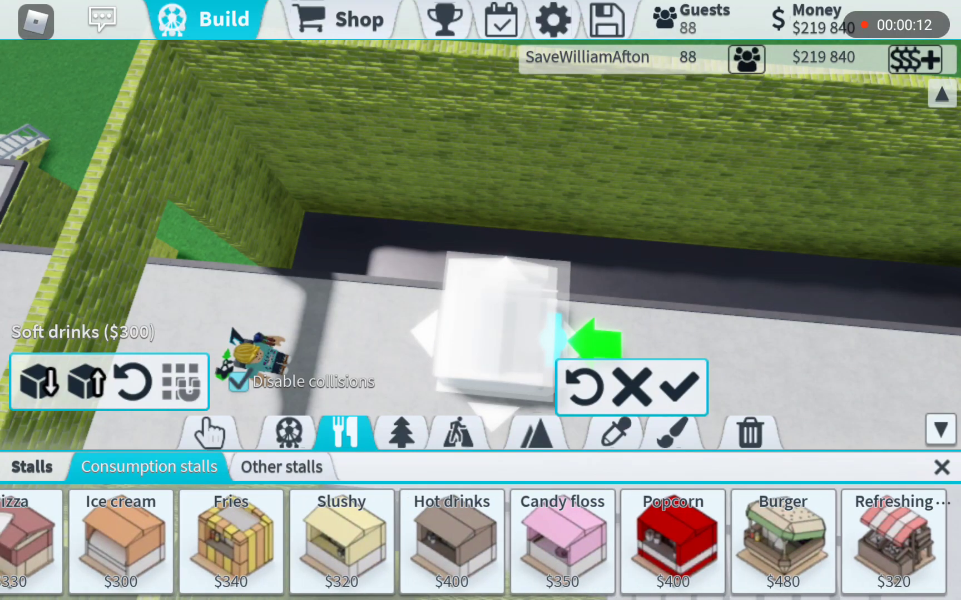
{"action": "scroll", "coordinate": [481, 226], "scroll_direction": "down", "scroll_amount": 3}
{"action": "scroll", "coordinate": [480, 225], "scroll_direction": "up", "scroll_amount": 3}
- Place yellow flowerbeds in a row along the walkway's back wall
{"action": "left_click", "coordinate": [401, 433]}
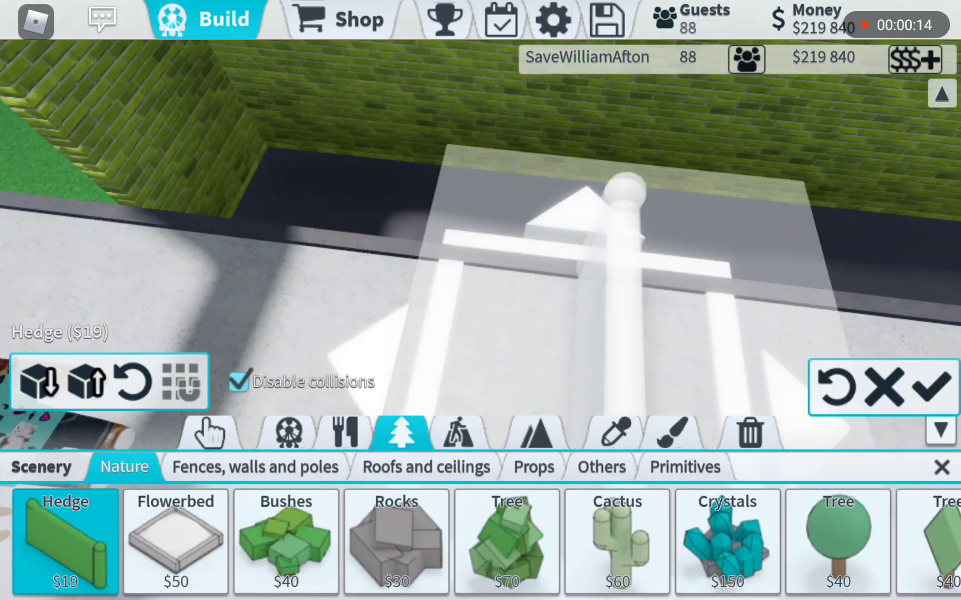
{"action": "scroll", "coordinate": [480, 225], "scroll_direction": "up", "scroll_amount": 2}
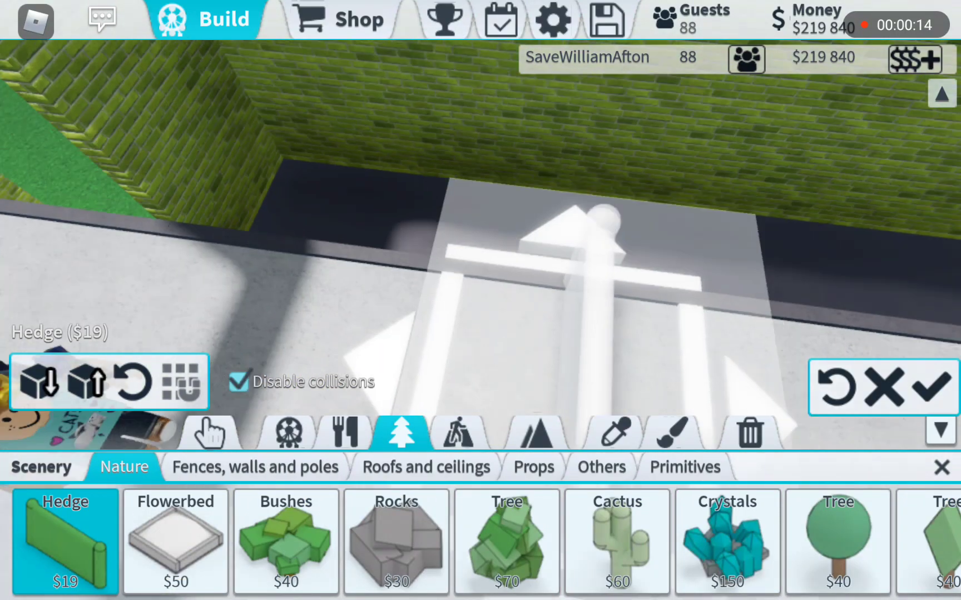
{"action": "scroll", "coordinate": [481, 226], "scroll_direction": "down", "scroll_amount": 3}
{"action": "left_click", "coordinate": [176, 536]}
{"action": "left_click_drag", "start_coordinate": [601, 225], "coordinate": [451, 226]}
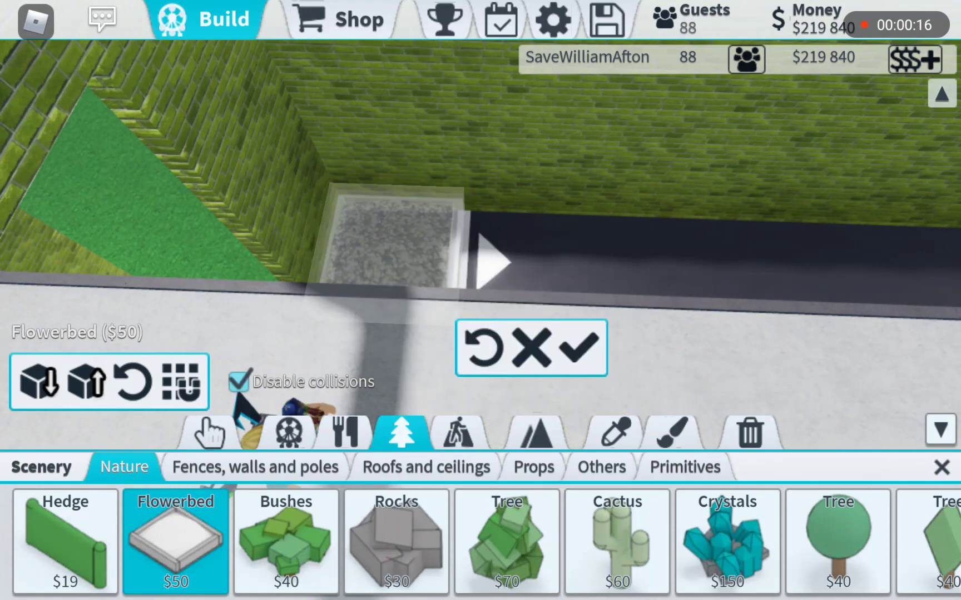
{"action": "mouse_move", "coordinate": [390, 241]}
{"action": "left_mouse_down"}
{"action": "mouse_move", "coordinate": [383, 210]}
{"action": "mouse_move", "coordinate": [537, 225]}
{"action": "left_mouse_up"}
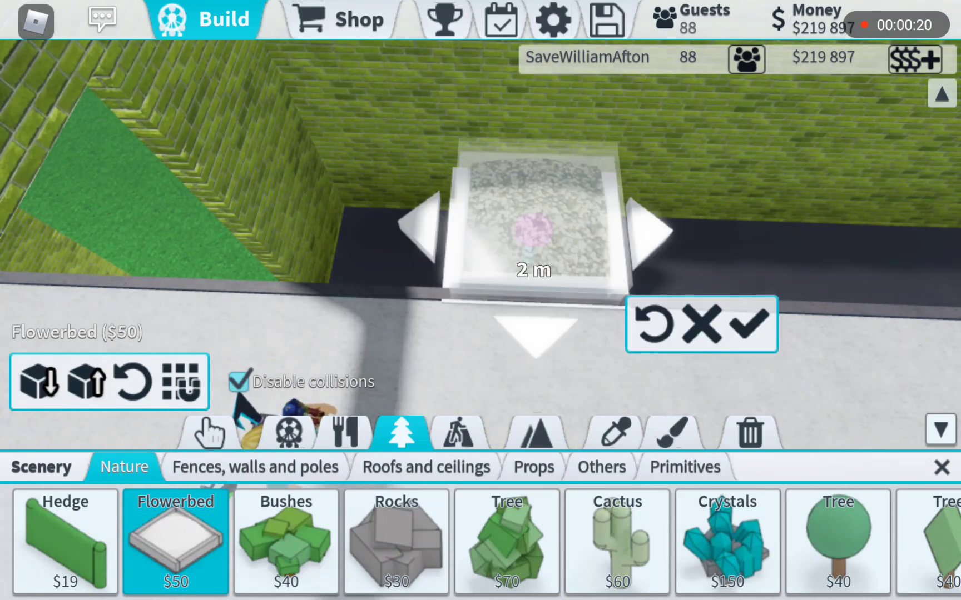
{"action": "left_click", "coordinate": [751, 325]}
{"action": "left_click", "coordinate": [888, 386]}
{"action": "scroll", "coordinate": [480, 263], "scroll_direction": "down", "scroll_amount": 5}
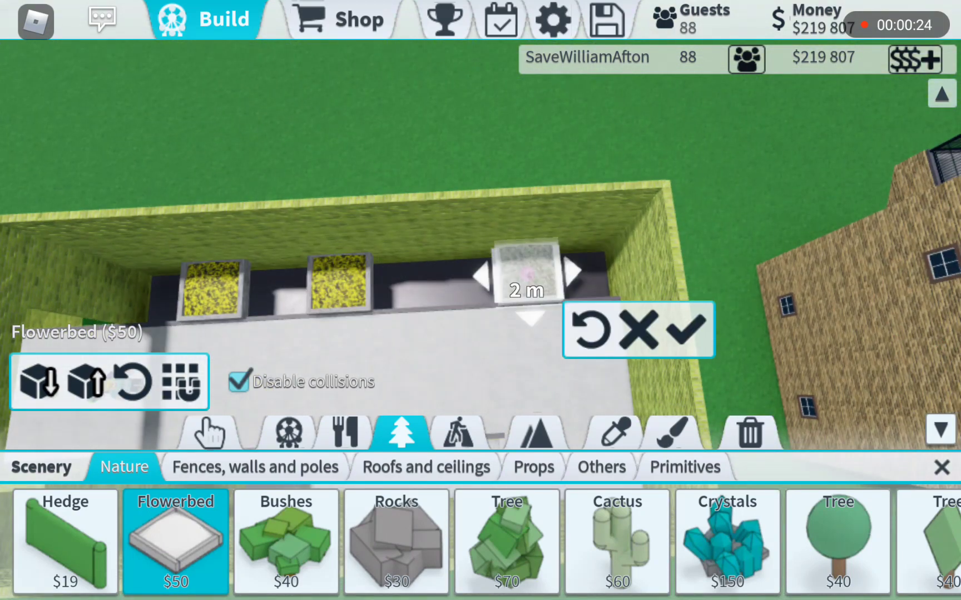
{"action": "left_click_drag", "start_coordinate": [375, 188], "coordinate": [424, 215]}
{"action": "left_click", "coordinate": [489, 310]}
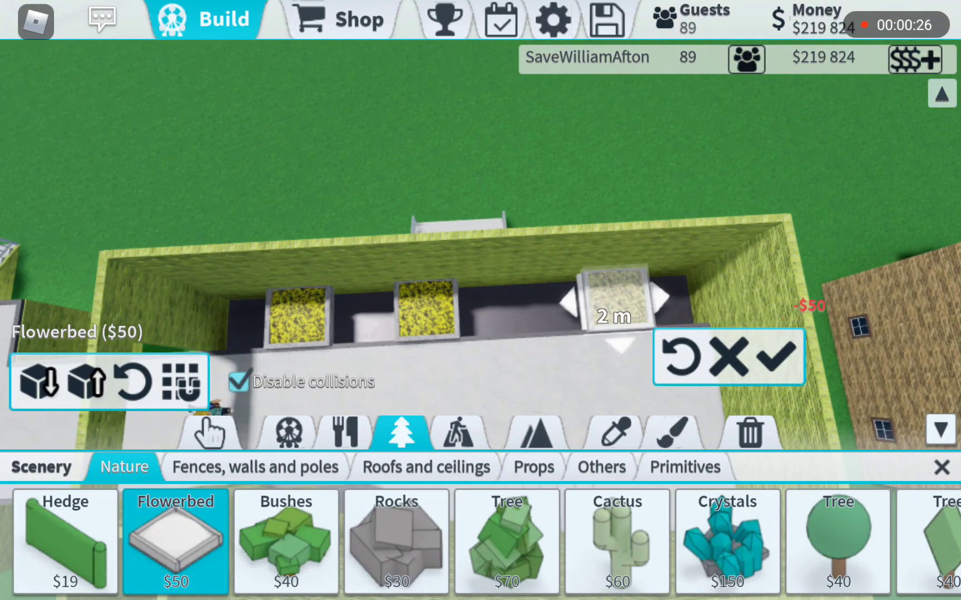
- Copy the concrete floor and position a piece beside the first flowerbed
{"action": "left_click", "coordinate": [615, 431]}
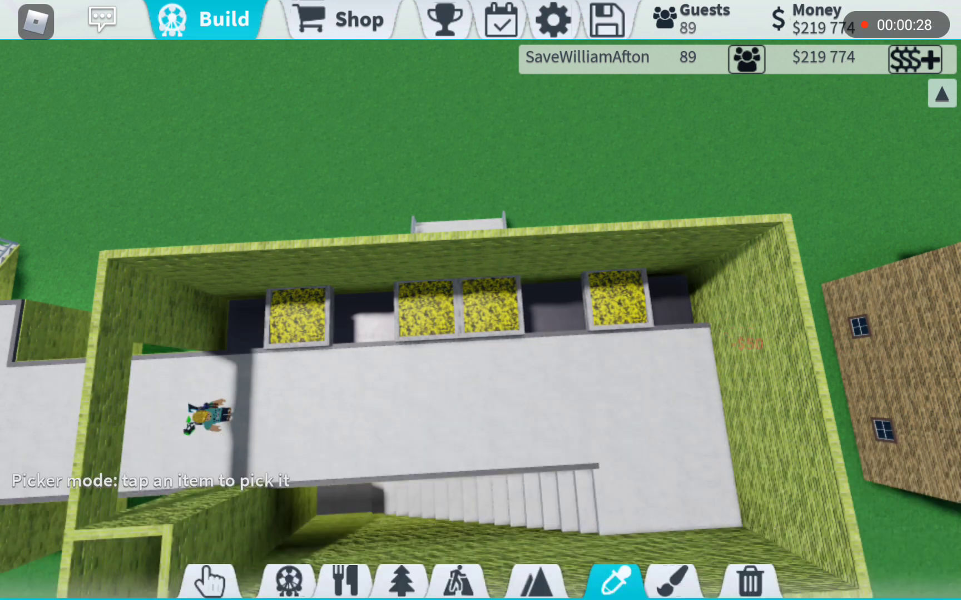
{"action": "left_click", "coordinate": [480, 390]}
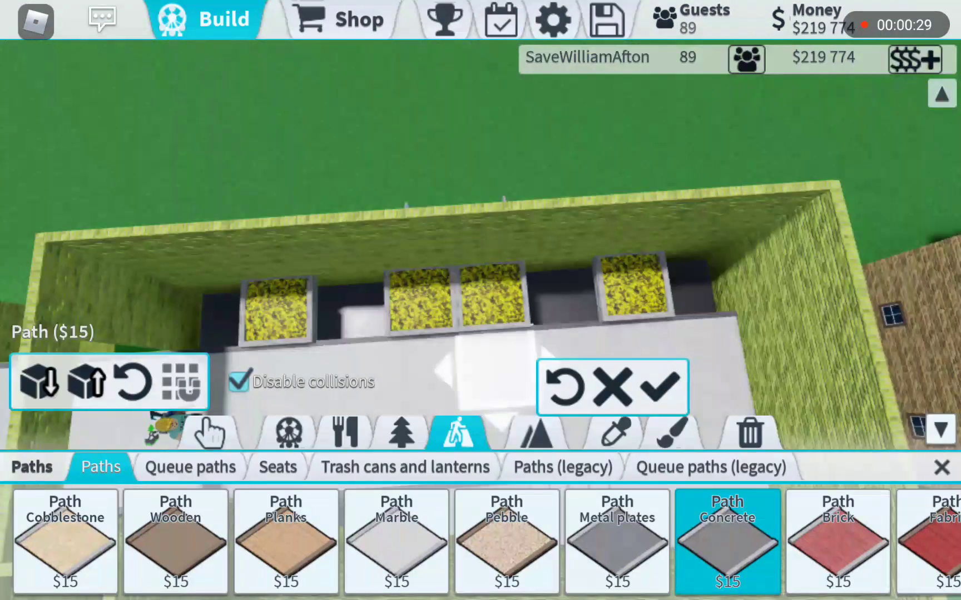
{"action": "mouse_move", "coordinate": [480, 368]}
{"action": "left_mouse_down"}
{"action": "mouse_move", "coordinate": [571, 300]}
{"action": "mouse_move", "coordinate": [698, 289]}
{"action": "left_mouse_up"}
{"action": "left_click", "coordinate": [352, 304]}
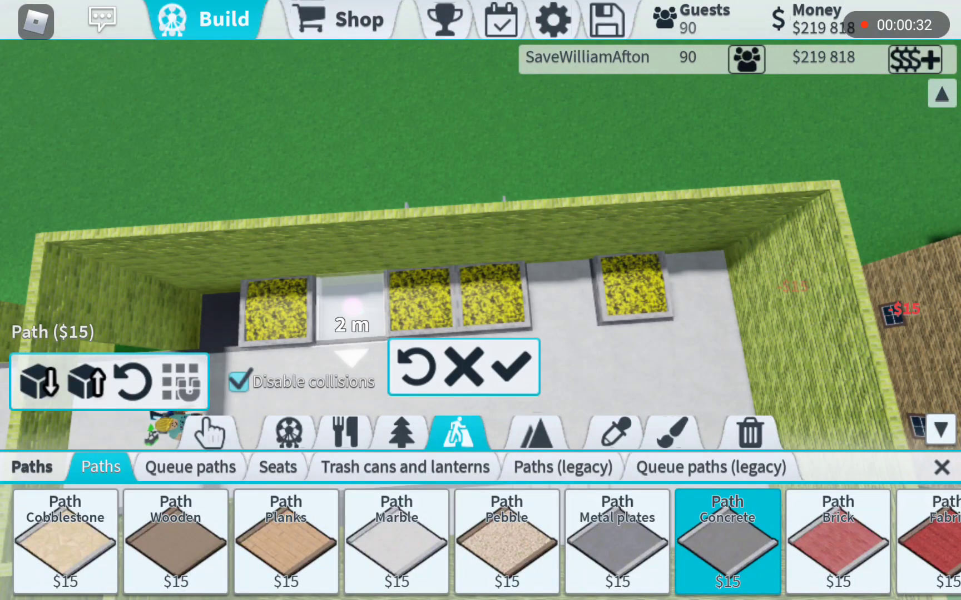
{"action": "left_click_drag", "start_coordinate": [450, 150], "coordinate": [570, 135]}
{"action": "left_click", "coordinate": [331, 301]}
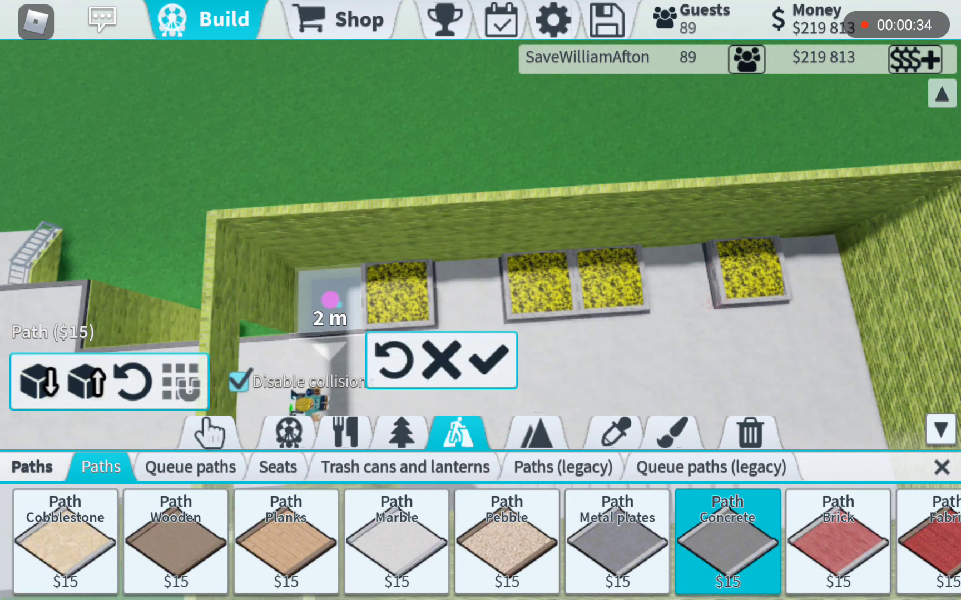
- Place the concrete floor piece and set the painter's flower colour to green
{"action": "left_click", "coordinate": [488, 360]}
{"action": "left_click", "coordinate": [672, 433]}
{"action": "scroll", "coordinate": [480, 225], "scroll_direction": "up", "scroll_amount": 5}
{"action": "left_click", "coordinate": [807, 544]}
{"action": "left_click", "coordinate": [601, 225]}
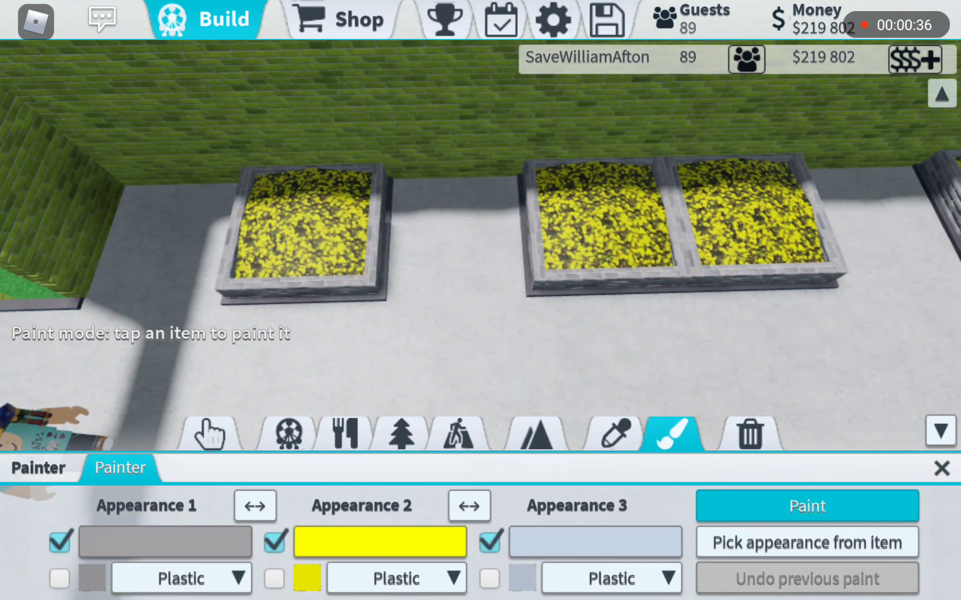
{"action": "left_click", "coordinate": [380, 542]}
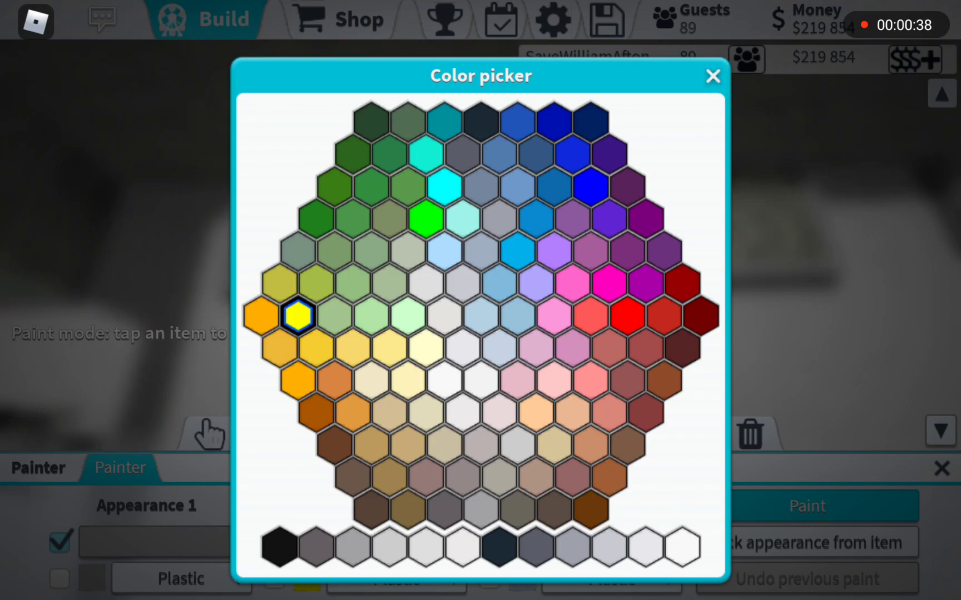
{"action": "left_click", "coordinate": [371, 186]}
- Paint all four back-wall flowerbeds green
{"action": "left_click", "coordinate": [300, 225]}
{"action": "left_click", "coordinate": [601, 217]}
{"action": "left_click", "coordinate": [750, 217]}
{"action": "left_click_drag", "start_coordinate": [676, 263], "coordinate": [383, 300]}
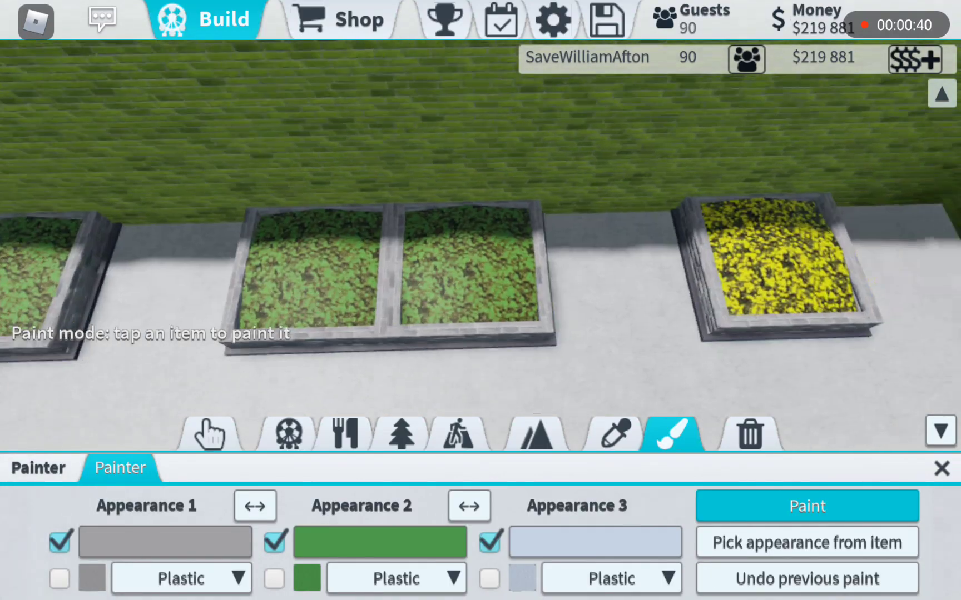
{"action": "left_click", "coordinate": [781, 256]}
{"action": "left_click", "coordinate": [211, 433]}
{"action": "scroll", "coordinate": [481, 301], "scroll_direction": "down", "scroll_amount": 5}
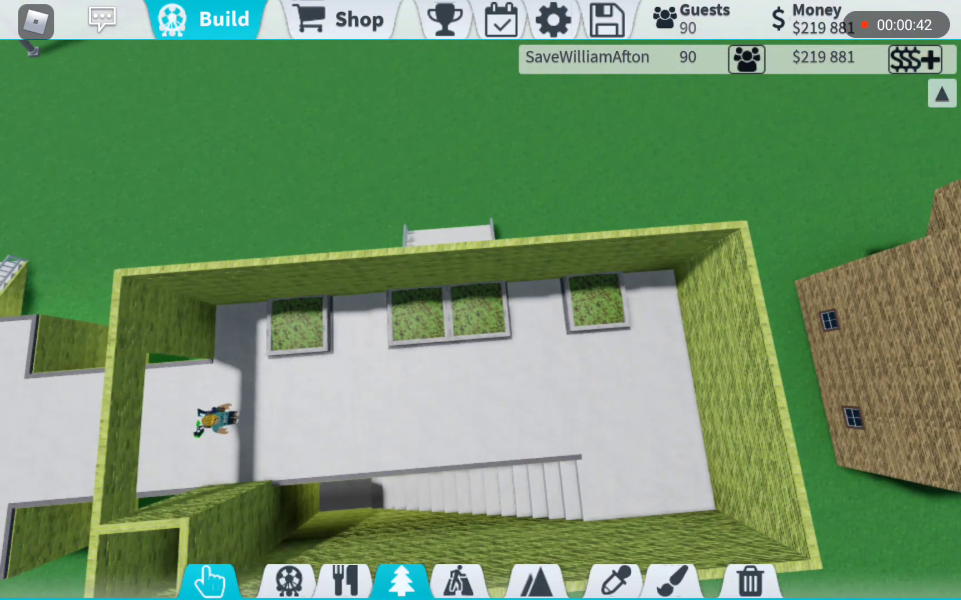
{"action": "left_click", "coordinate": [402, 581]}
{"action": "scroll", "coordinate": [480, 300], "scroll_direction": "up", "scroll_amount": 5}
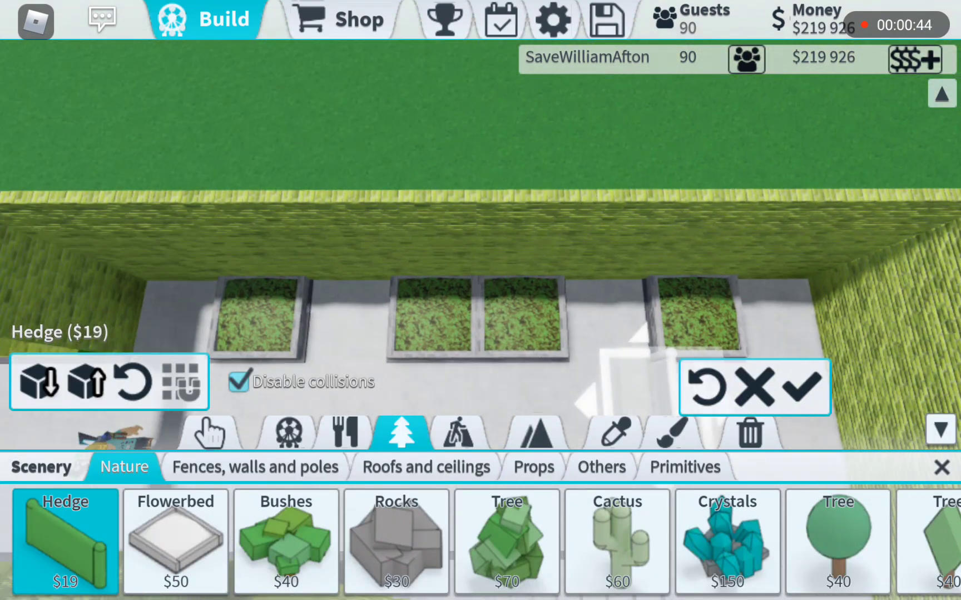
- Choose Bushes and turn on precision placement with position snapping off
{"action": "left_click", "coordinate": [285, 541]}
{"action": "left_click", "coordinate": [495, 225]}
{"action": "scroll", "coordinate": [481, 301], "scroll_direction": "down", "scroll_amount": 3}
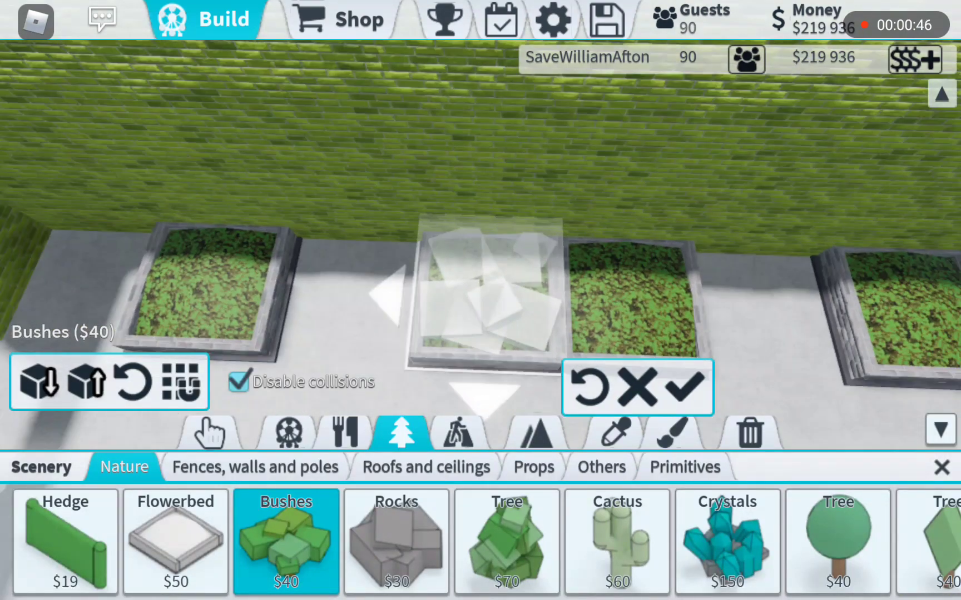
{"action": "left_click", "coordinate": [183, 383]}
{"action": "left_click", "coordinate": [343, 170]}
{"action": "left_click", "coordinate": [37, 382]}
{"action": "left_click", "coordinate": [203, 219]}
{"action": "left_click", "coordinate": [37, 382]}
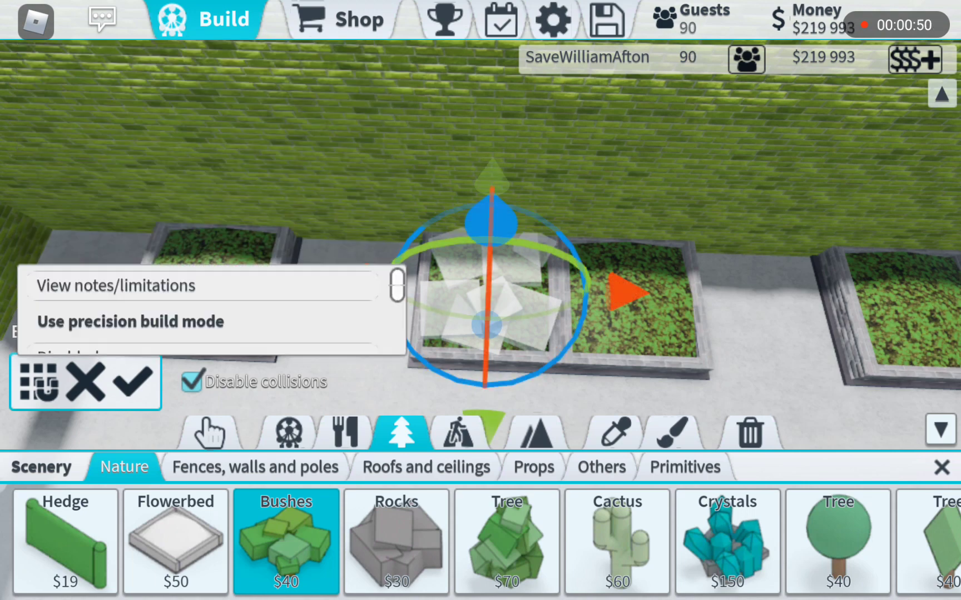
{"action": "left_click_drag", "start_coordinate": [202, 300], "coordinate": [202, 218]}
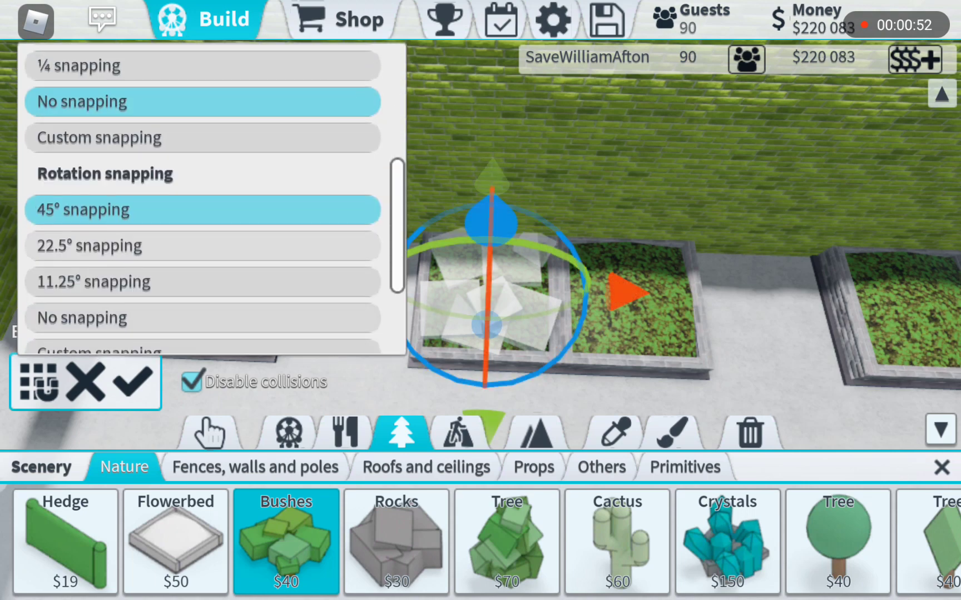
{"action": "left_click", "coordinate": [202, 316]}
- Place, rotate and tilt bushes inside the middle flowerbed
{"action": "mouse_move", "coordinate": [676, 188]}
{"action": "left_mouse_down"}
{"action": "mouse_move", "coordinate": [675, 301]}
{"action": "mouse_move", "coordinate": [811, 331]}
{"action": "left_mouse_up"}
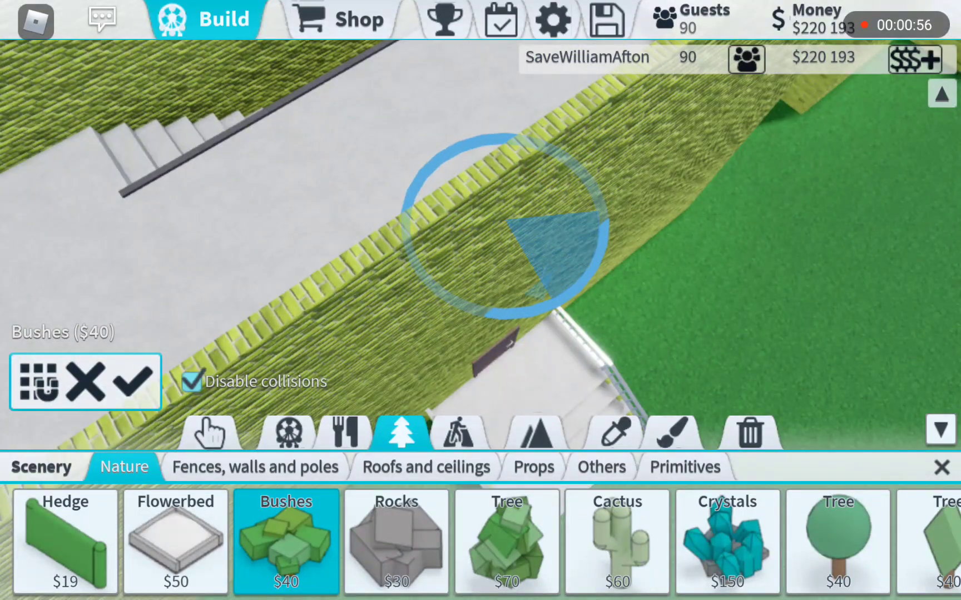
{"action": "mouse_move", "coordinate": [713, 225]}
{"action": "left_mouse_down"}
{"action": "mouse_move", "coordinate": [713, 315]}
{"action": "mouse_move", "coordinate": [781, 330]}
{"action": "left_mouse_up"}
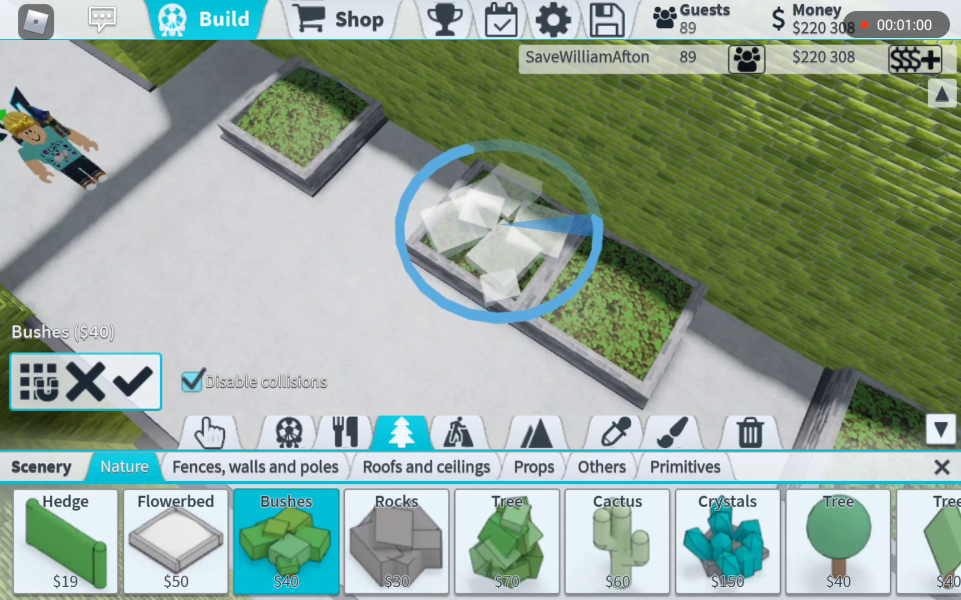
{"action": "left_click", "coordinate": [134, 381]}
{"action": "mouse_move", "coordinate": [504, 255]}
{"action": "left_mouse_down"}
{"action": "mouse_move", "coordinate": [569, 310]}
{"action": "mouse_move", "coordinate": [551, 297]}
{"action": "left_mouse_up"}
{"action": "left_click_drag", "start_coordinate": [575, 201], "coordinate": [642, 287]}
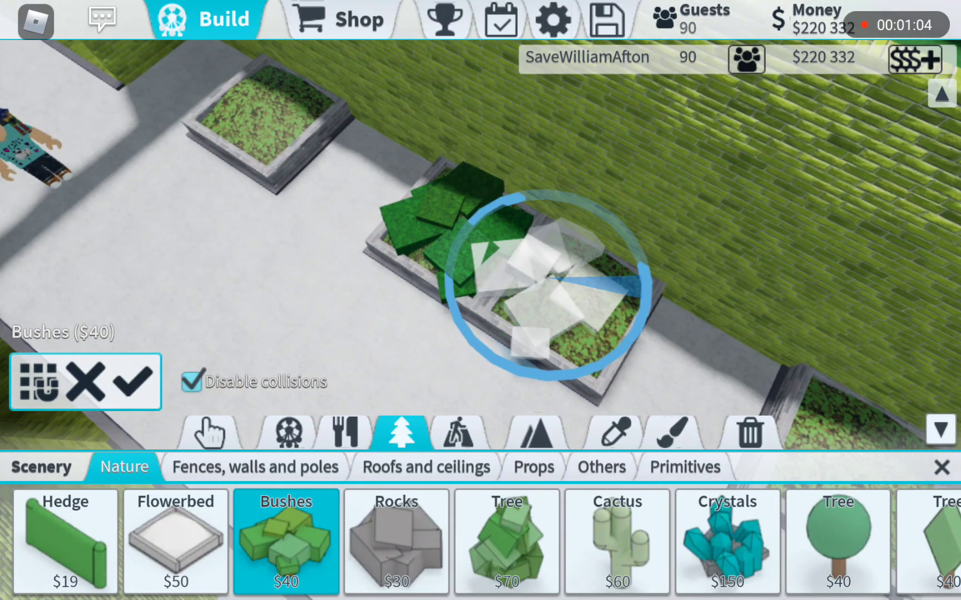
{"action": "left_click_drag", "start_coordinate": [300, 262], "coordinate": [226, 248]}
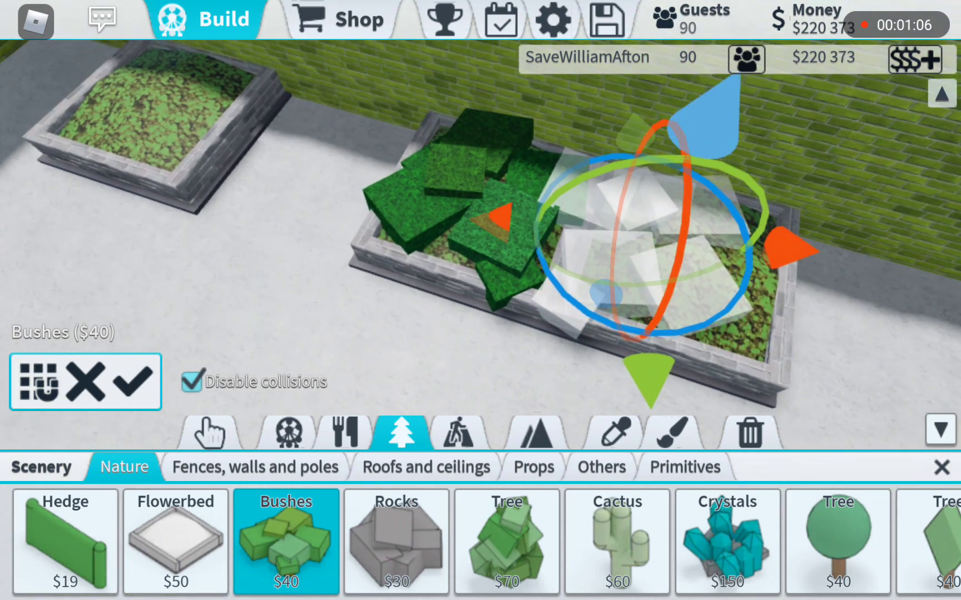
{"action": "left_click_drag", "start_coordinate": [661, 97], "coordinate": [687, 127]}
{"action": "left_click_drag", "start_coordinate": [785, 251], "coordinate": [767, 248]}
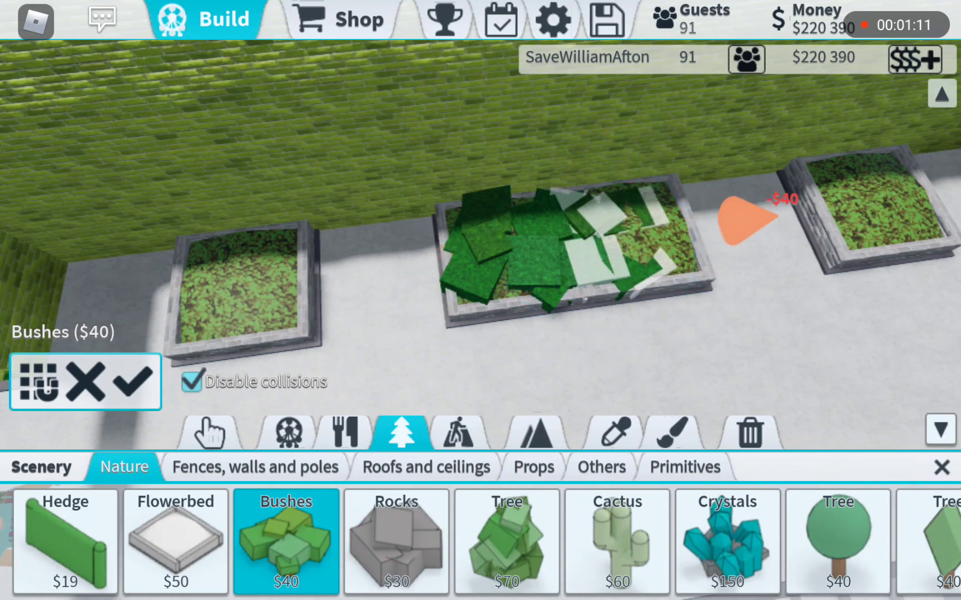
{"action": "left_click_drag", "start_coordinate": [649, 372], "coordinate": [649, 383]}
{"action": "left_click_drag", "start_coordinate": [725, 225], "coordinate": [720, 256]}
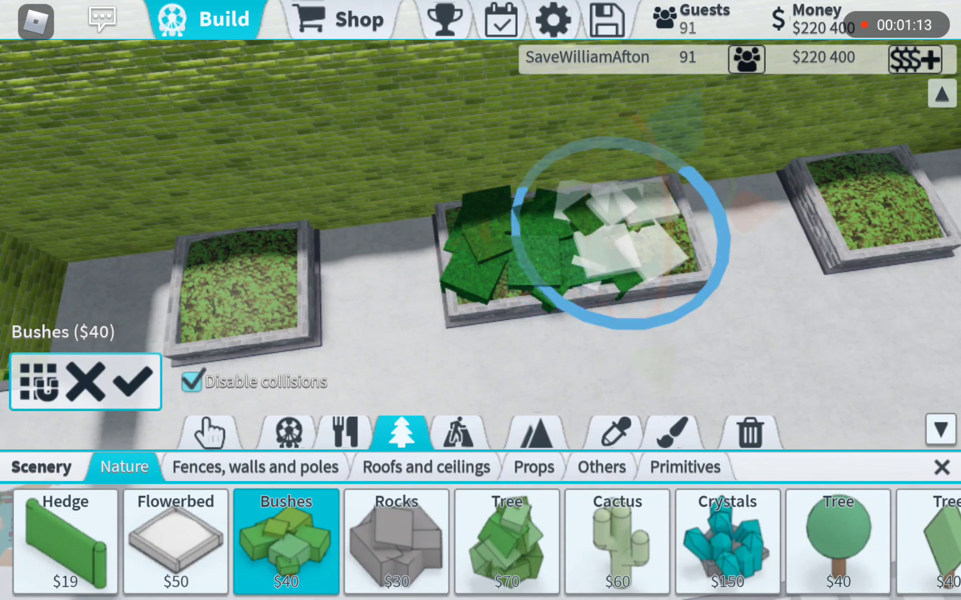
{"action": "mouse_move", "coordinate": [619, 233]}
{"action": "left_mouse_down"}
{"action": "mouse_move", "coordinate": [514, 321]}
{"action": "mouse_move", "coordinate": [376, 279]}
{"action": "mouse_move", "coordinate": [376, 215]}
{"action": "mouse_move", "coordinate": [420, 180]}
{"action": "left_mouse_up"}
{"action": "mouse_move", "coordinate": [481, 225]}
{"action": "left_mouse_down"}
{"action": "mouse_move", "coordinate": [376, 240]}
{"action": "mouse_move", "coordinate": [285, 226]}
{"action": "mouse_move", "coordinate": [285, 286]}
{"action": "left_mouse_up"}
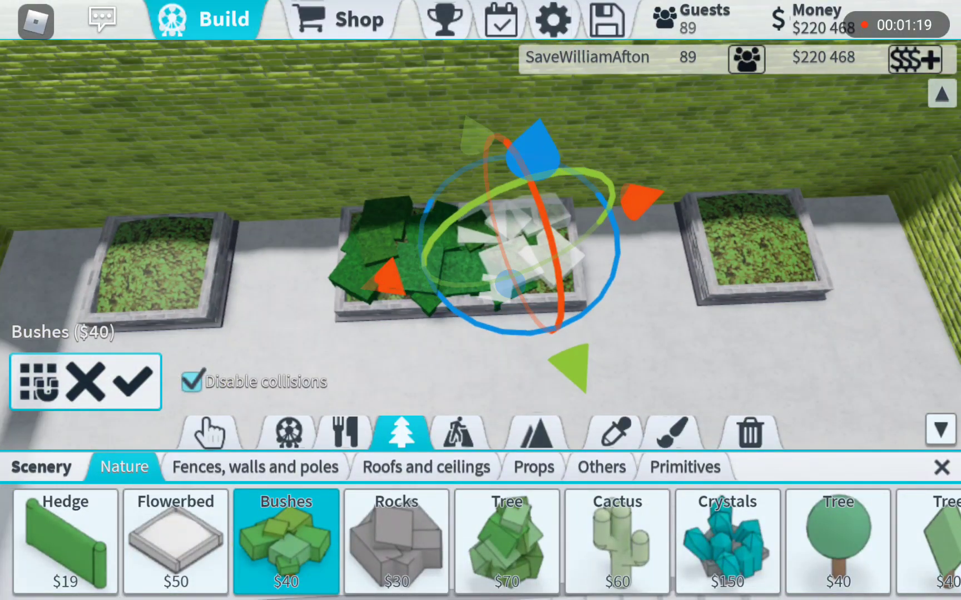
{"action": "scroll", "coordinate": [481, 225], "scroll_direction": "up", "scroll_amount": 3}
{"action": "scroll", "coordinate": [481, 225], "scroll_direction": "up", "scroll_amount": 3}
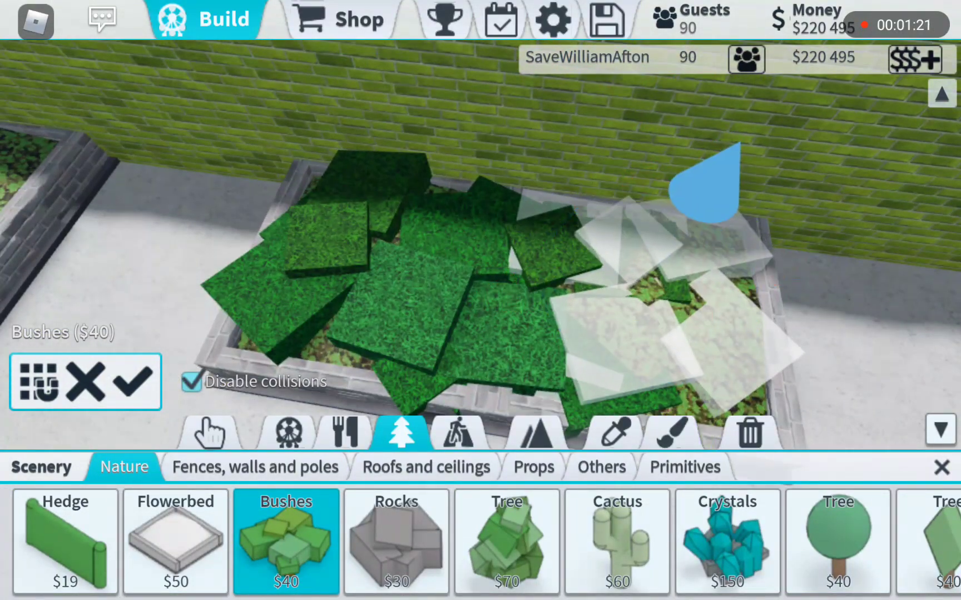
{"action": "scroll", "coordinate": [480, 248], "scroll_direction": "down", "scroll_amount": 2}
- Confirm the bushes, copy their colours, and set one appearance to green
{"action": "left_click", "coordinate": [134, 381]}
{"action": "left_click", "coordinate": [674, 433]}
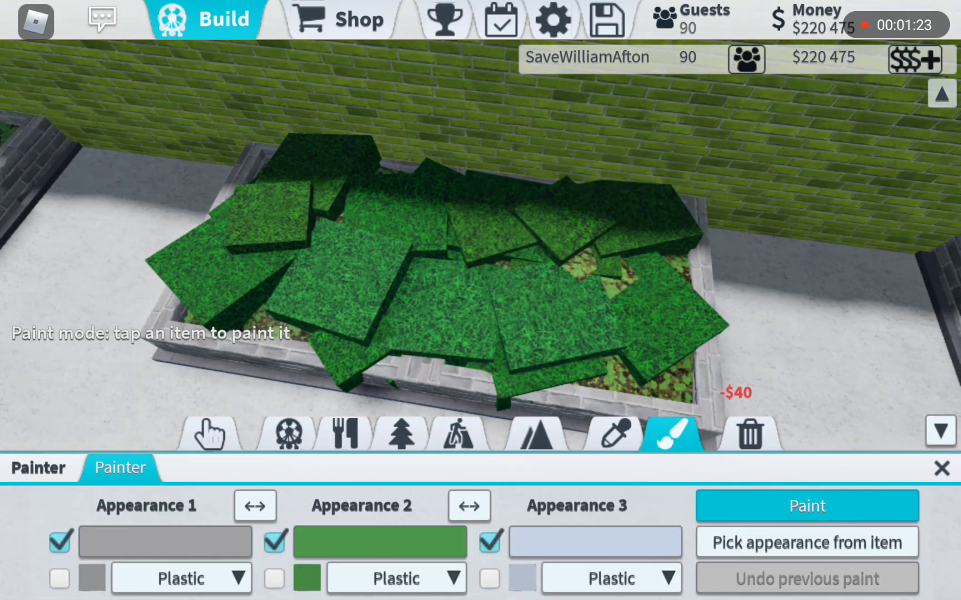
{"action": "left_click", "coordinate": [807, 542]}
{"action": "left_click", "coordinate": [315, 286]}
{"action": "left_click", "coordinate": [158, 543]}
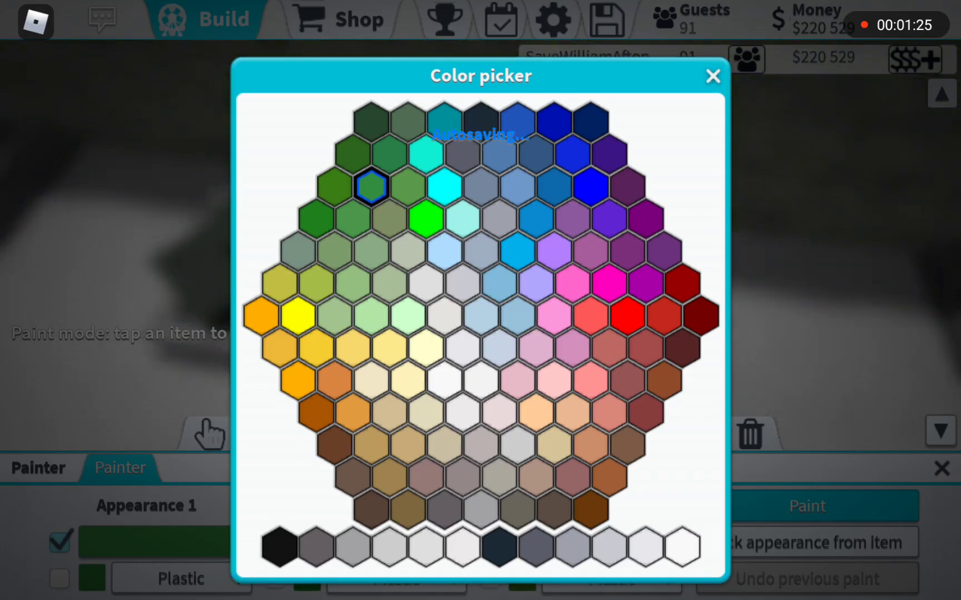
{"action": "left_click", "coordinate": [714, 73]}
- Set the third appearance to medium green, paint the bushes, then undo the stray paint
{"action": "left_click", "coordinate": [595, 542]}
{"action": "left_click", "coordinate": [714, 73]}
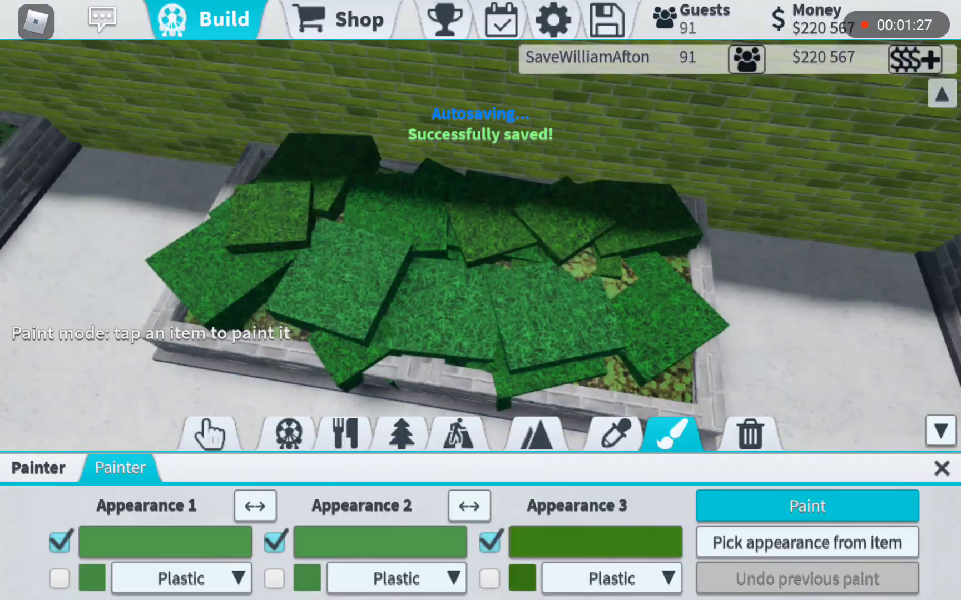
{"action": "left_click", "coordinate": [596, 542]}
{"action": "left_click", "coordinate": [318, 218]}
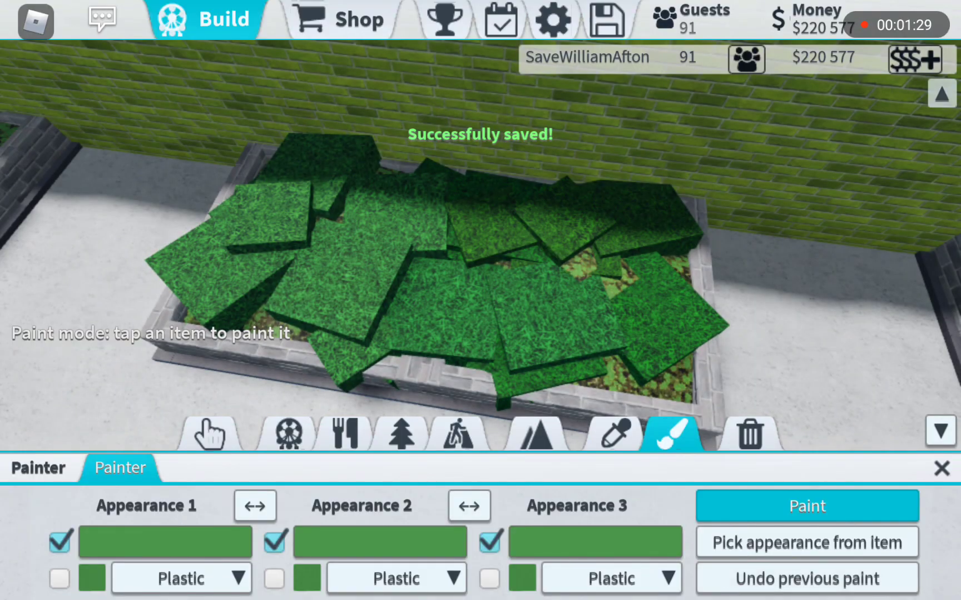
{"action": "left_click", "coordinate": [458, 300]}
{"action": "left_click", "coordinate": [698, 398]}
{"action": "scroll", "coordinate": [480, 248], "scroll_direction": "down", "scroll_amount": 3}
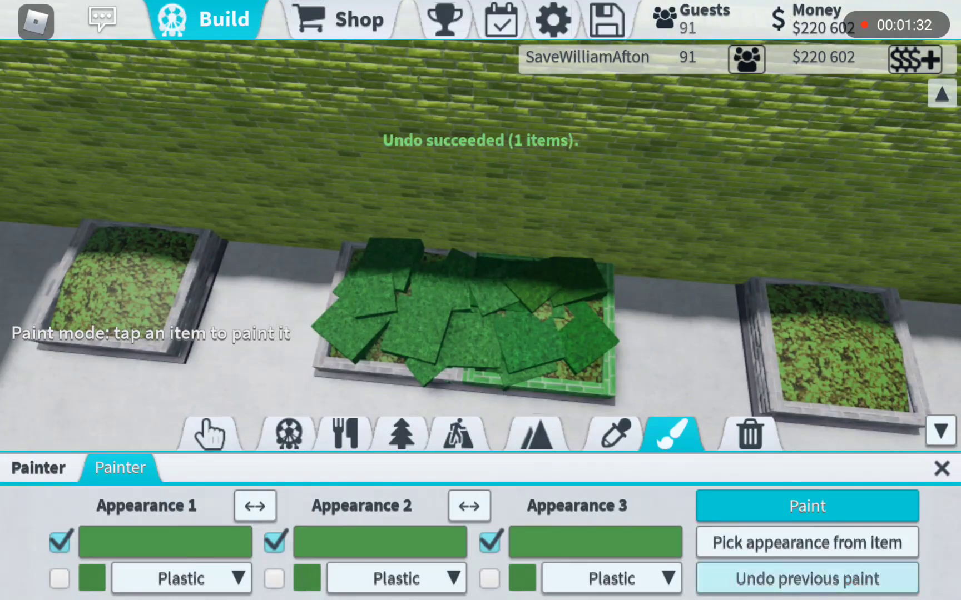
{"action": "scroll", "coordinate": [481, 248], "scroll_direction": "up", "scroll_amount": 5}
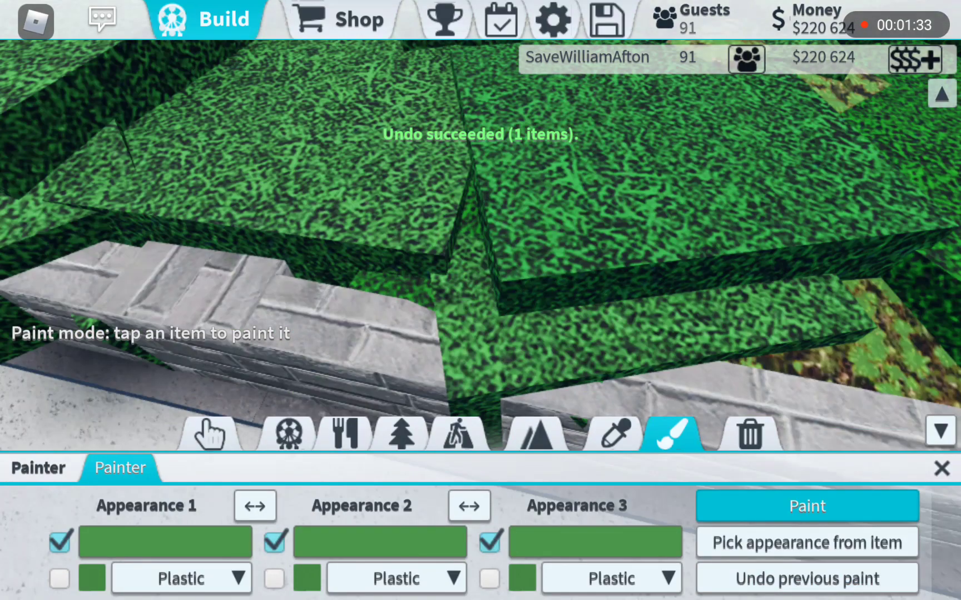
{"action": "scroll", "coordinate": [481, 247], "scroll_direction": "down", "scroll_amount": 5}
{"action": "scroll", "coordinate": [480, 248], "scroll_direction": "down", "scroll_amount": 2}
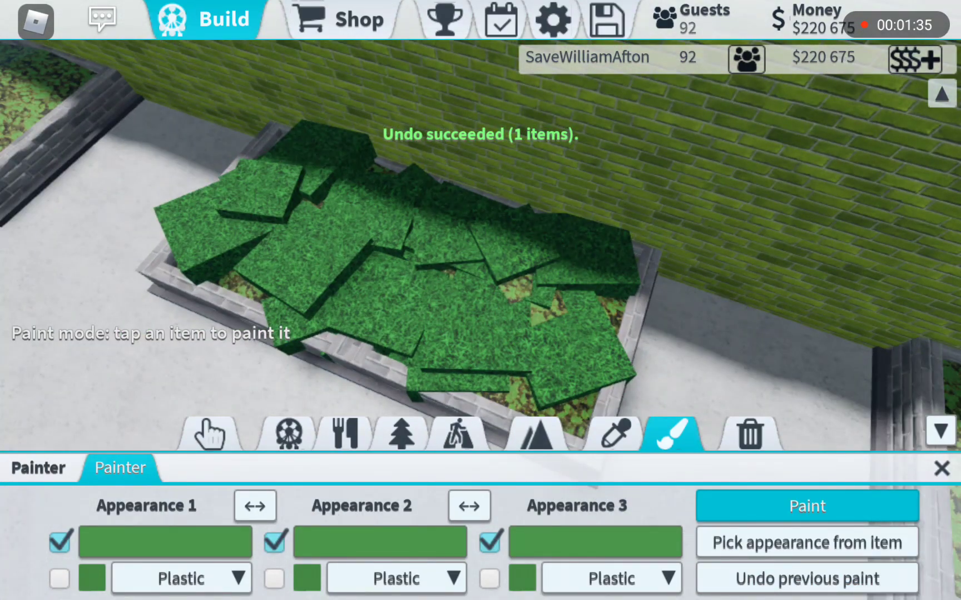
{"action": "scroll", "coordinate": [480, 248], "scroll_direction": "down", "scroll_amount": 2}
- Delete the right half of the stone planter and all its bushes
{"action": "left_click", "coordinate": [750, 433]}
{"action": "scroll", "coordinate": [480, 248], "scroll_direction": "up", "scroll_amount": 3}
{"action": "scroll", "coordinate": [481, 248], "scroll_direction": "up", "scroll_amount": 1}
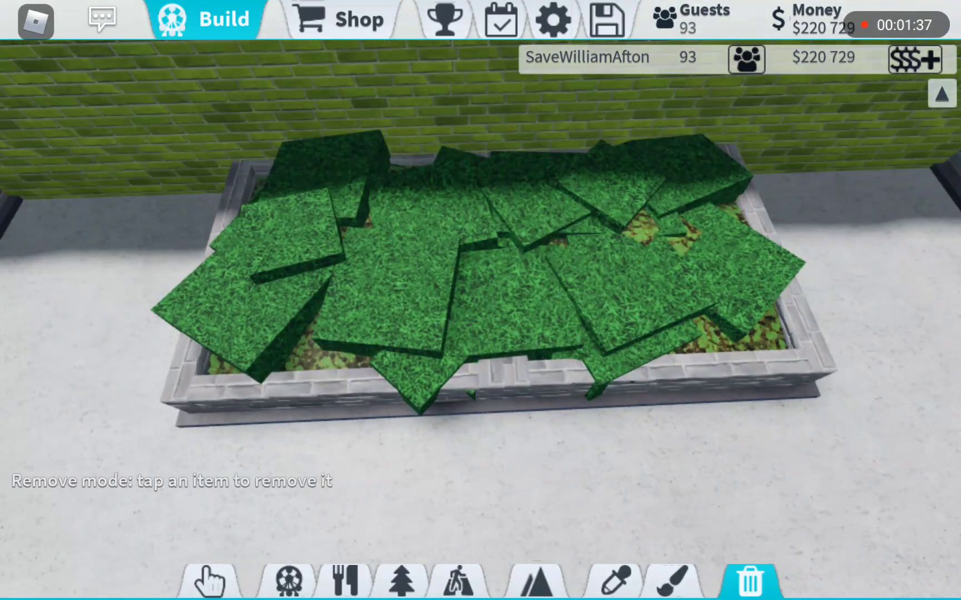
{"action": "left_click", "coordinate": [574, 305]}
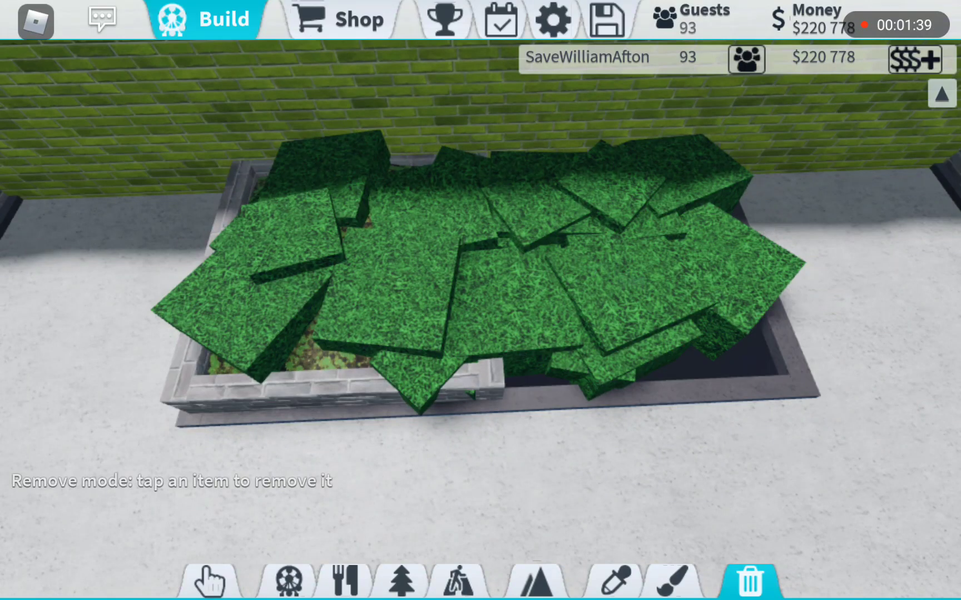
{"action": "left_click", "coordinate": [661, 278]}
{"action": "left_click", "coordinate": [563, 310]}
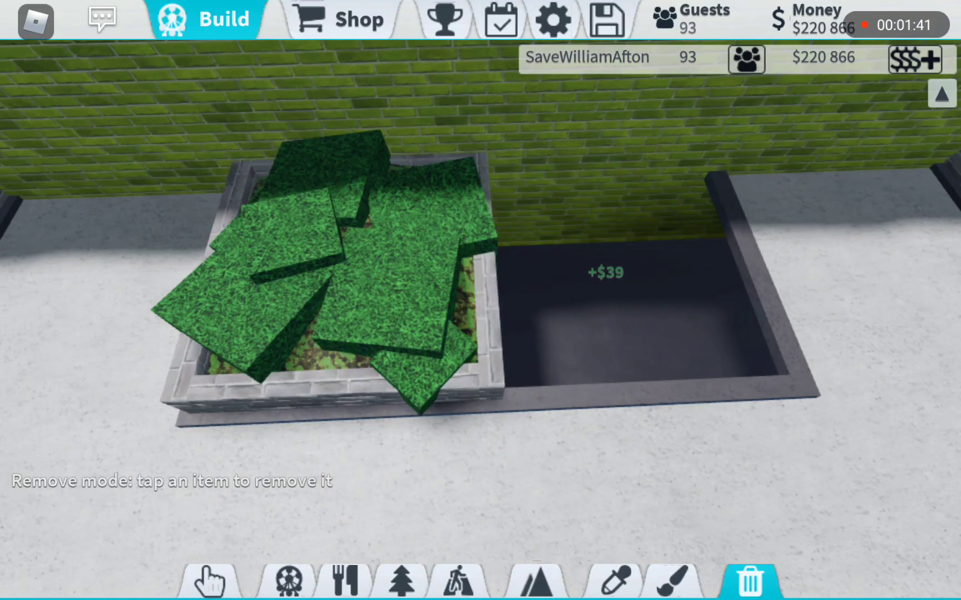
{"action": "left_click", "coordinate": [391, 293]}
- Copy a flowerbed and place it beside the remaining bed with snapping off
{"action": "left_click", "coordinate": [613, 582]}
{"action": "left_click", "coordinate": [338, 286]}
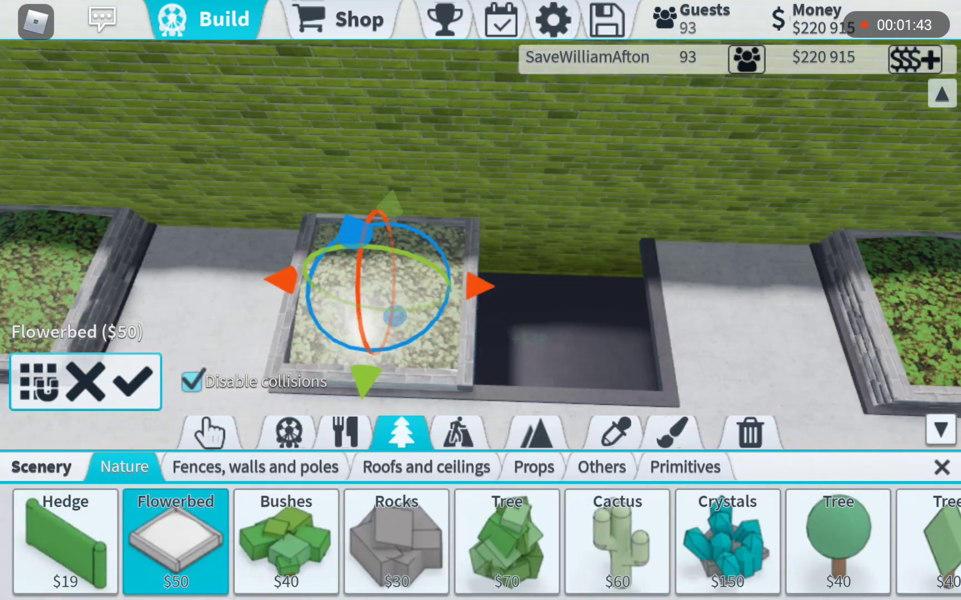
{"action": "left_click_drag", "start_coordinate": [408, 301], "coordinate": [548, 316]}
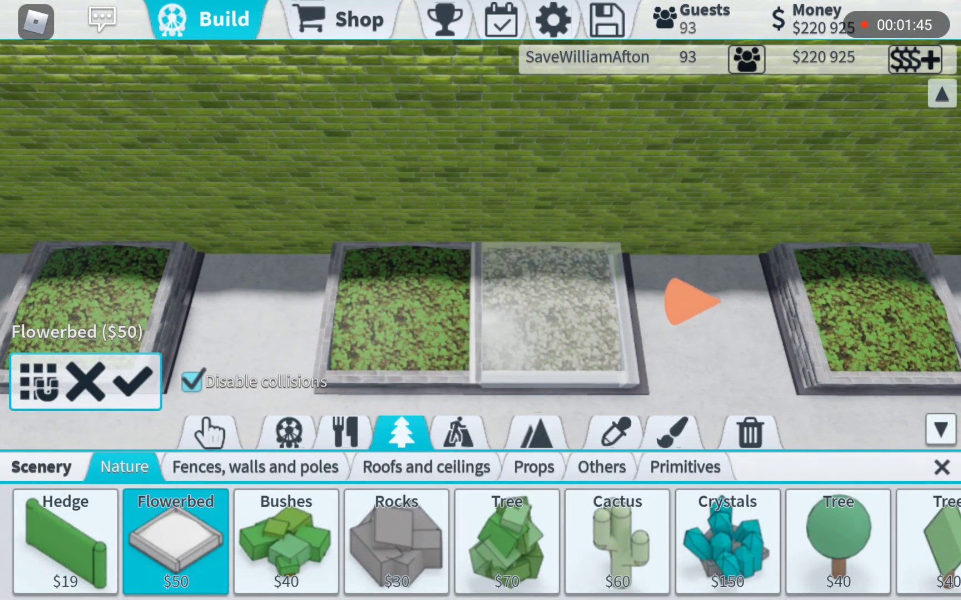
{"action": "left_click", "coordinate": [615, 432]}
{"action": "left_click", "coordinate": [397, 311]}
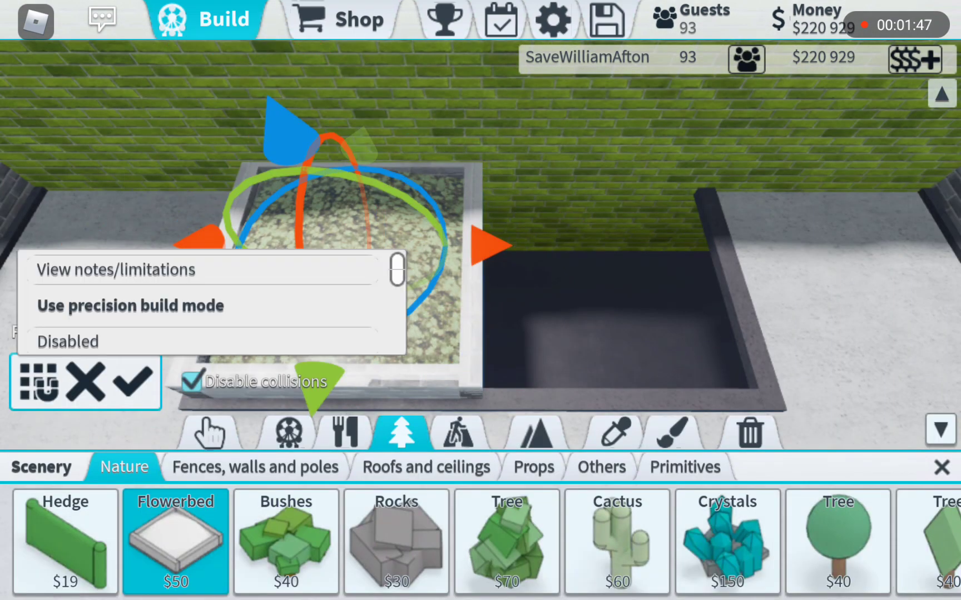
{"action": "left_click", "coordinate": [37, 383]}
{"action": "scroll", "coordinate": [210, 240], "scroll_direction": "down", "scroll_amount": 2}
{"action": "left_click", "coordinate": [38, 383]}
{"action": "left_click_drag", "start_coordinate": [492, 246], "coordinate": [765, 248]}
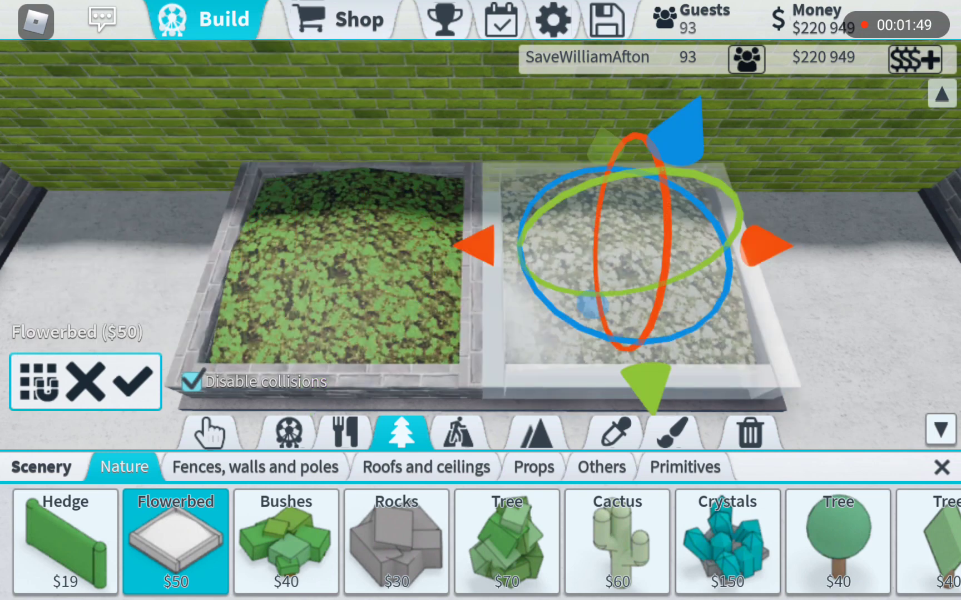
{"action": "left_click", "coordinate": [132, 383]}
{"action": "scroll", "coordinate": [480, 301], "scroll_direction": "down", "scroll_amount": 10}
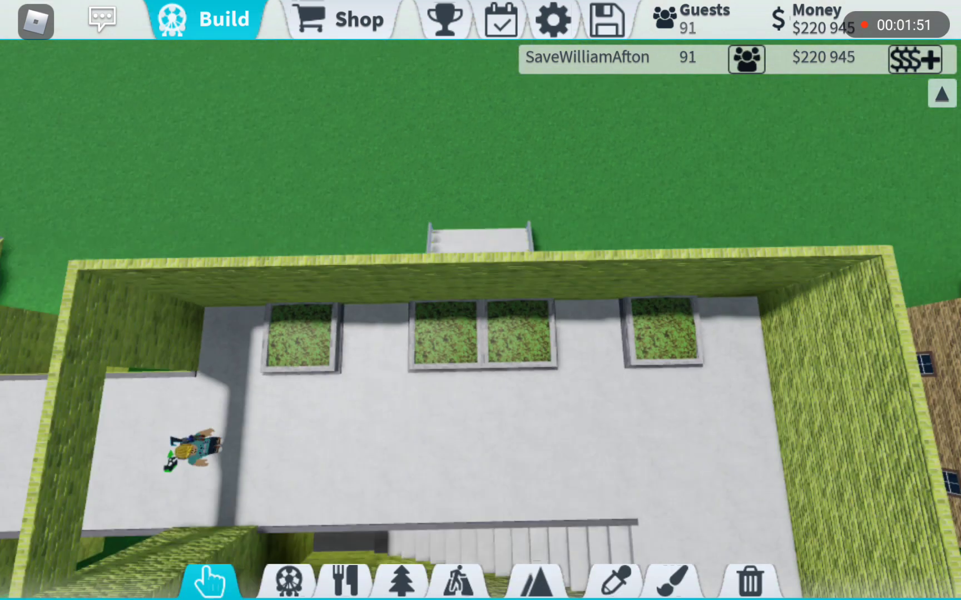
{"action": "scroll", "coordinate": [480, 301], "scroll_direction": "down", "scroll_amount": 3}
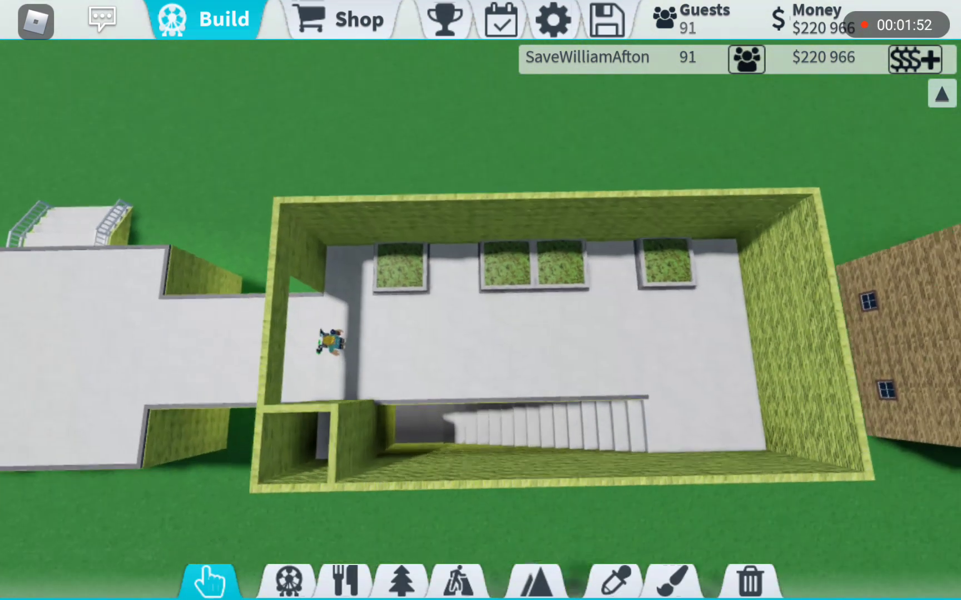
{"action": "scroll", "coordinate": [481, 301], "scroll_direction": "down", "scroll_amount": 2}
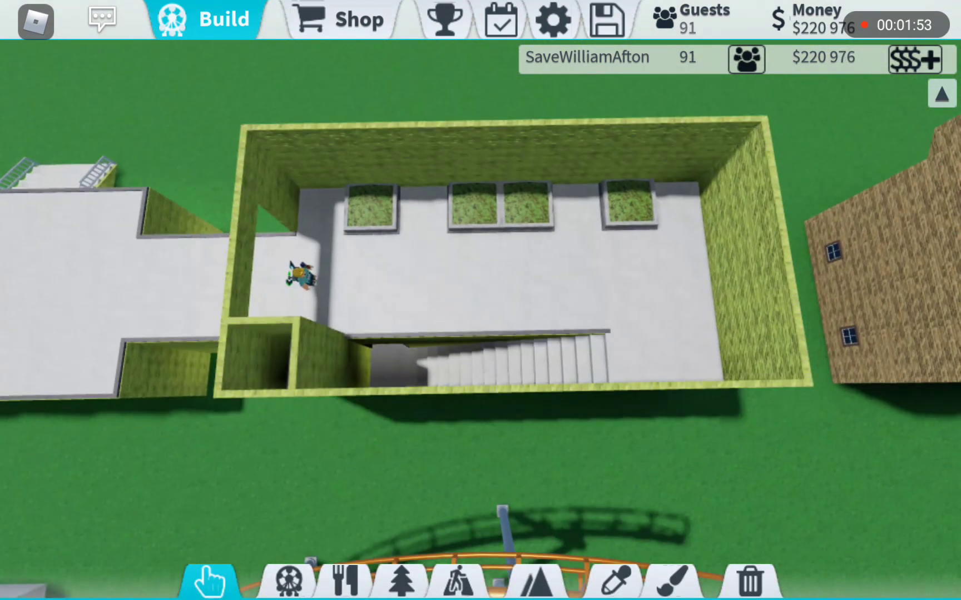
{"action": "left_click_drag", "start_coordinate": [481, 510], "coordinate": [480, 188]}
{"action": "scroll", "coordinate": [481, 301], "scroll_direction": "down", "scroll_amount": 5}
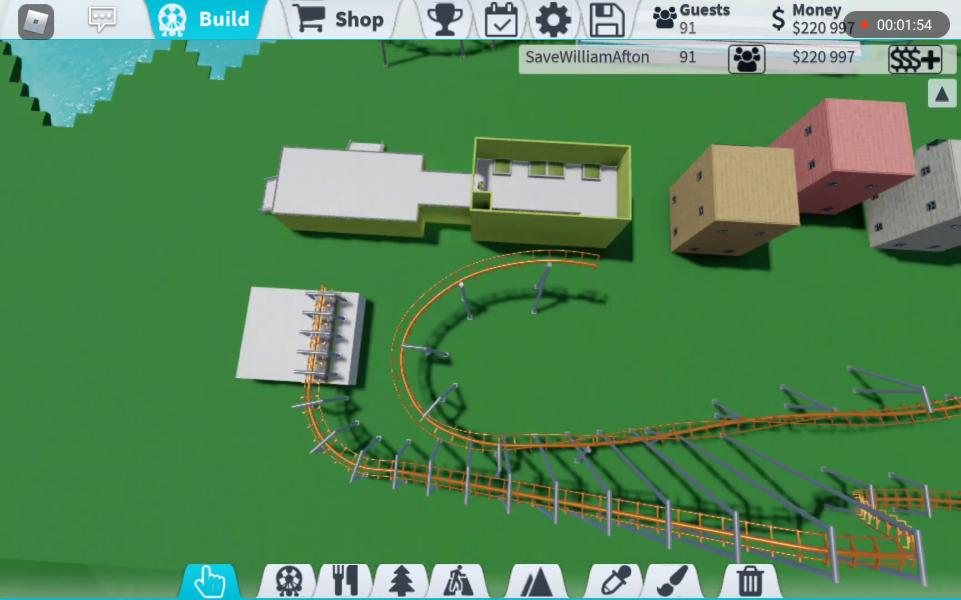
{"action": "scroll", "coordinate": [481, 300], "scroll_direction": "up", "scroll_amount": 1}
{"action": "scroll", "coordinate": [480, 300], "scroll_direction": "up", "scroll_amount": 4}
{"action": "scroll", "coordinate": [481, 300], "scroll_direction": "up", "scroll_amount": 2}
{"action": "scroll", "coordinate": [480, 300], "scroll_direction": "up", "scroll_amount": 2}
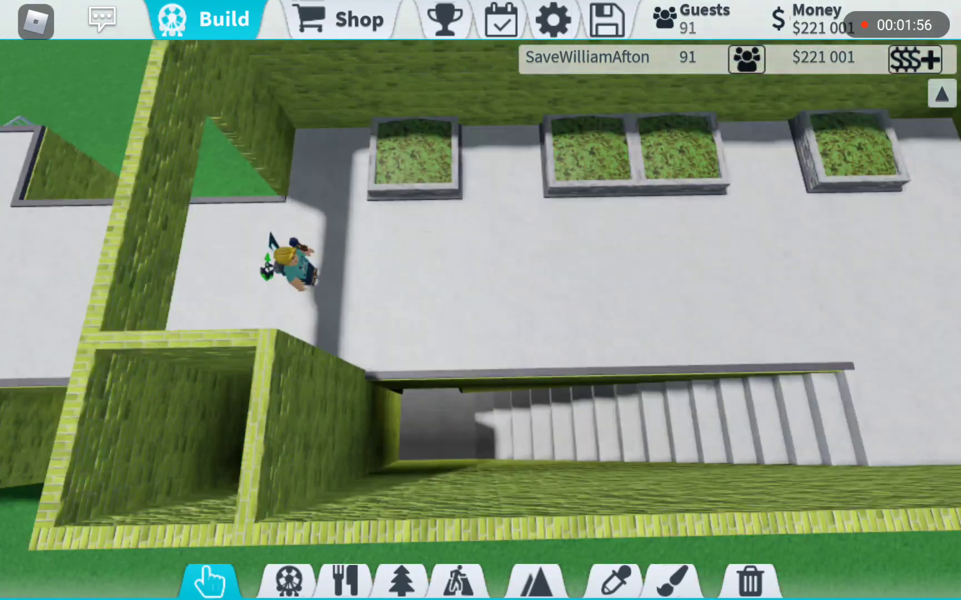
{"action": "scroll", "coordinate": [480, 301], "scroll_direction": "down", "scroll_amount": 1}
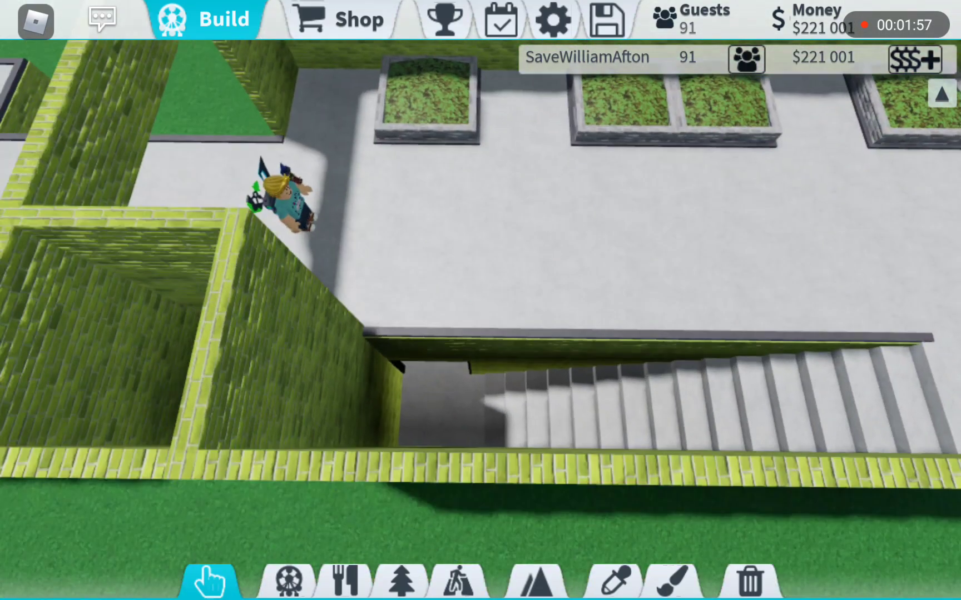
{"action": "left_click", "coordinate": [401, 582]}
{"action": "scroll", "coordinate": [481, 300], "scroll_direction": "up", "scroll_amount": 3}
{"action": "scroll", "coordinate": [480, 300], "scroll_direction": "up", "scroll_amount": 1}
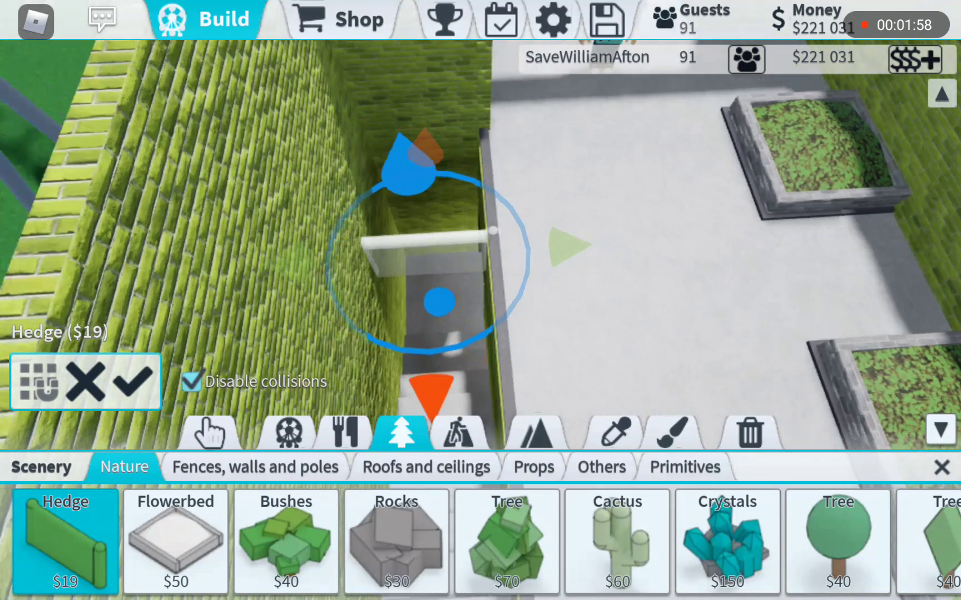
{"action": "left_click", "coordinate": [38, 382]}
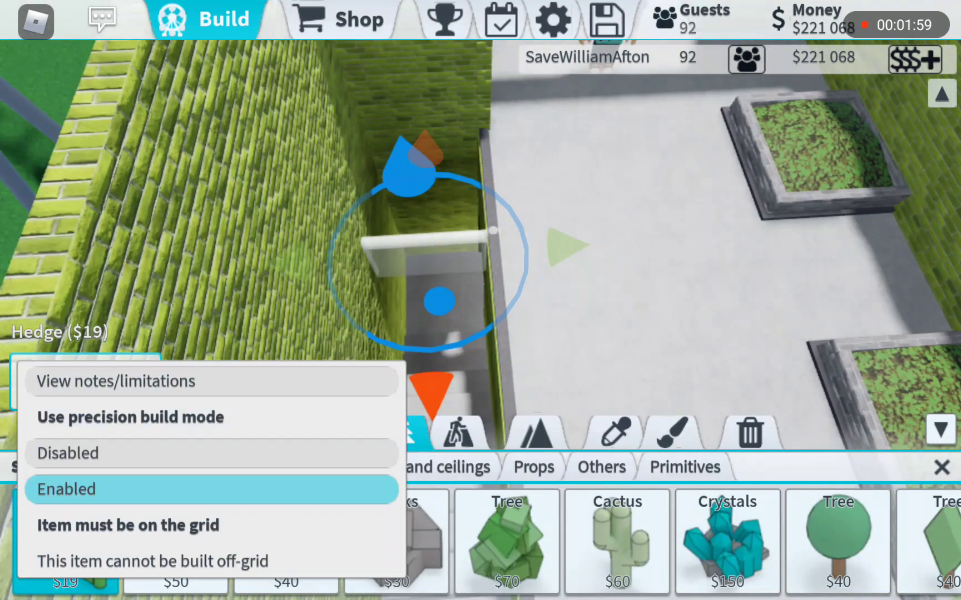
{"action": "left_click", "coordinate": [212, 454]}
{"action": "left_click", "coordinate": [685, 466]}
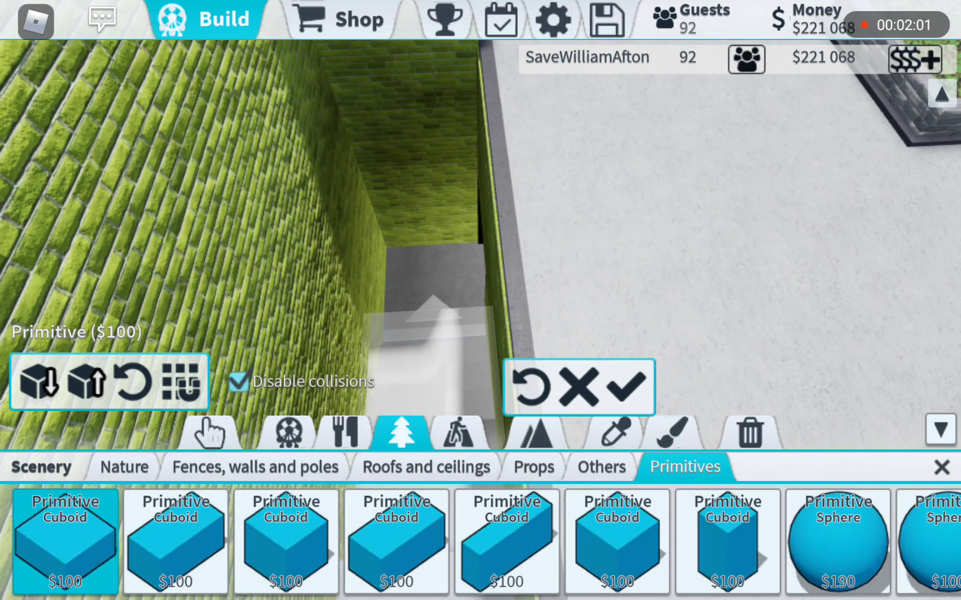
{"action": "scroll", "coordinate": [481, 541], "scroll_direction": "right", "scroll_amount": 5}
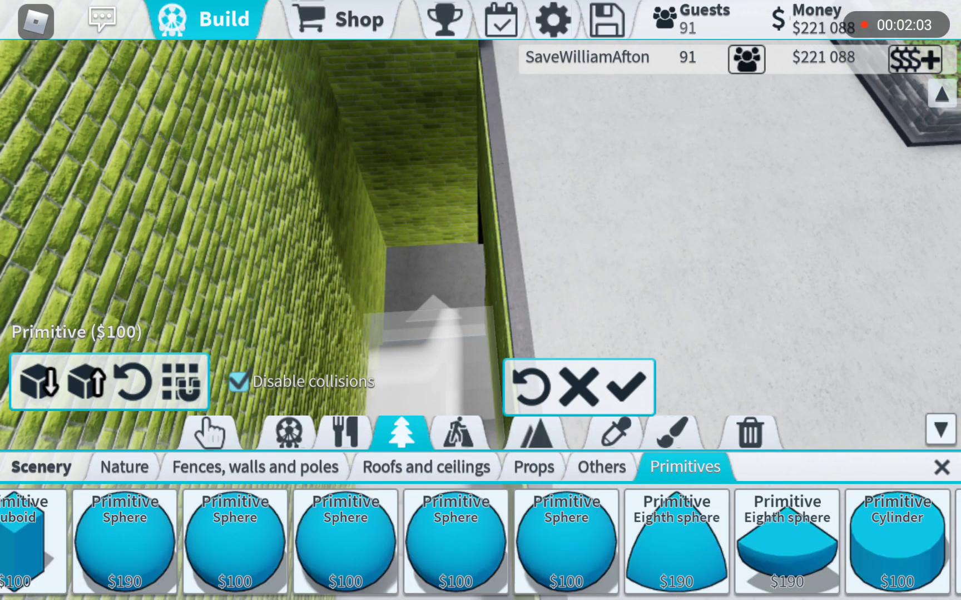
{"action": "left_click", "coordinate": [458, 433]}
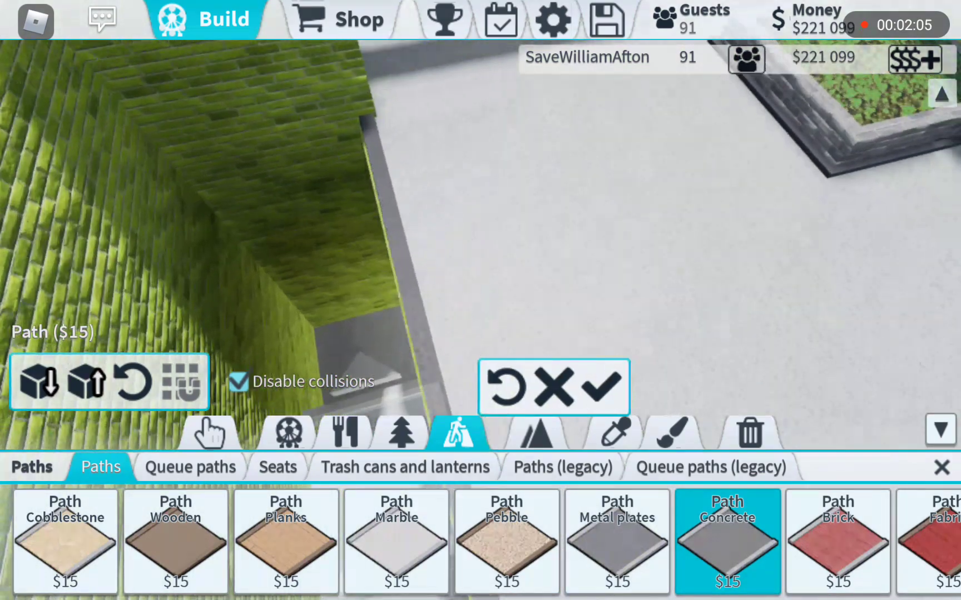
{"action": "left_click", "coordinate": [614, 433]}
{"action": "left_click_drag", "start_coordinate": [600, 451], "coordinate": [451, 301]}
{"action": "mouse_move", "coordinate": [451, 450]}
{"action": "left_mouse_down"}
{"action": "mouse_move", "coordinate": [413, 285]}
{"action": "mouse_move", "coordinate": [451, 315]}
{"action": "mouse_move", "coordinate": [451, 338]}
{"action": "left_mouse_up"}
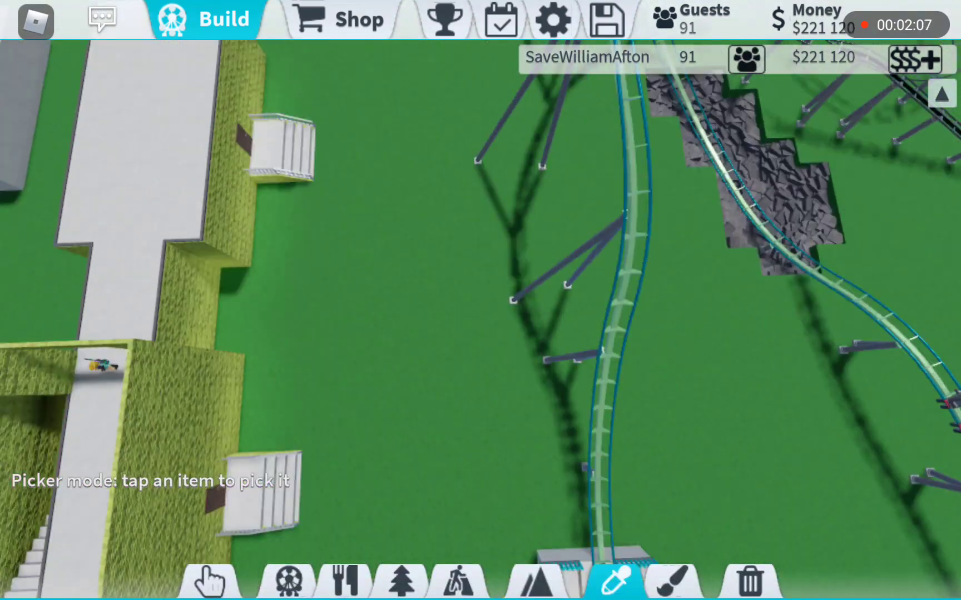
{"action": "left_click_drag", "start_coordinate": [375, 338], "coordinate": [600, 301]}
{"action": "mouse_move", "coordinate": [481, 375]}
{"action": "left_mouse_down"}
{"action": "mouse_move", "coordinate": [481, 263]}
{"action": "mouse_move", "coordinate": [481, 338]}
{"action": "left_mouse_up"}
{"action": "mouse_move", "coordinate": [481, 263]}
{"action": "left_mouse_down"}
{"action": "mouse_move", "coordinate": [480, 360]}
{"action": "mouse_move", "coordinate": [480, 338]}
{"action": "left_mouse_up"}
{"action": "mouse_move", "coordinate": [481, 413]}
{"action": "left_mouse_down"}
{"action": "mouse_move", "coordinate": [480, 338]}
{"action": "mouse_move", "coordinate": [481, 361]}
{"action": "left_mouse_up"}
{"action": "left_click_drag", "start_coordinate": [481, 301], "coordinate": [451, 413]}
{"action": "scroll", "coordinate": [481, 300], "scroll_direction": "up", "scroll_amount": 2}
{"action": "scroll", "coordinate": [480, 300], "scroll_direction": "up", "scroll_amount": 2}
{"action": "scroll", "coordinate": [480, 300], "scroll_direction": "up", "scroll_amount": 3}
{"action": "scroll", "coordinate": [481, 300], "scroll_direction": "up", "scroll_amount": 1}
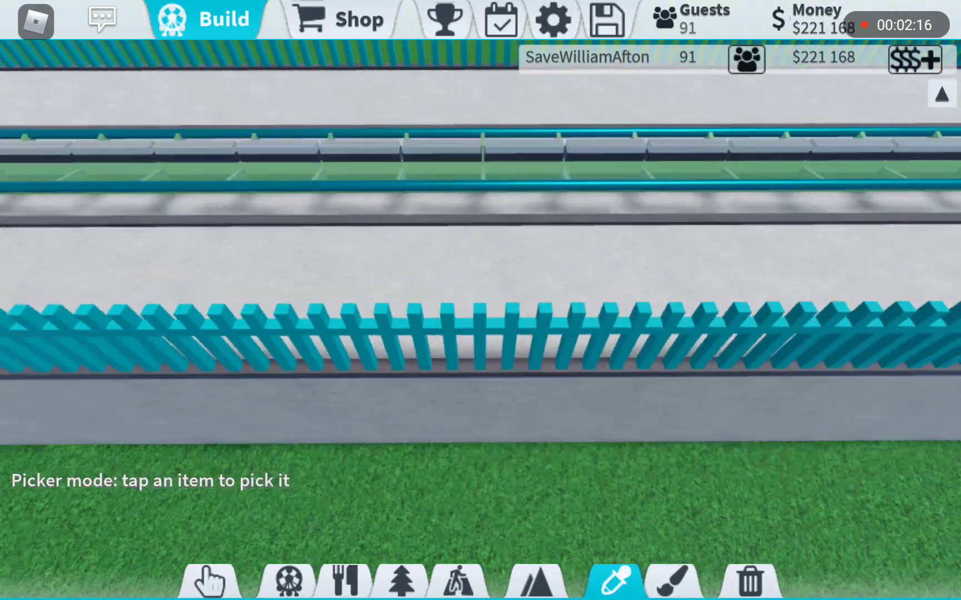
{"action": "scroll", "coordinate": [481, 301], "scroll_direction": "down", "scroll_amount": 5}
- Select Fence Metal, rotate it a quarter turn, and lay it along the stair edge
{"action": "left_click_drag", "start_coordinate": [481, 225], "coordinate": [481, 414]}
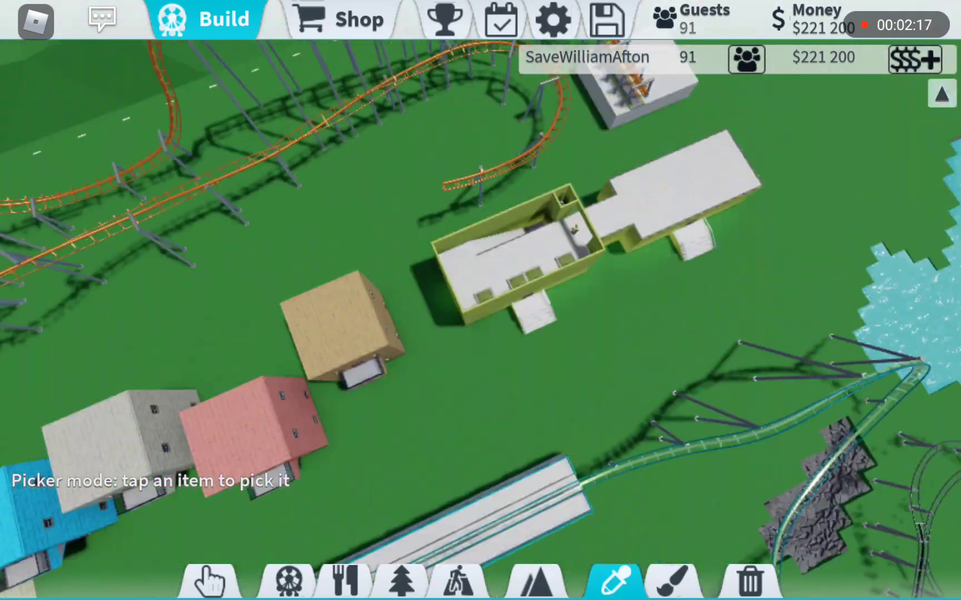
{"action": "left_click_drag", "start_coordinate": [526, 263], "coordinate": [414, 338]}
{"action": "scroll", "coordinate": [480, 300], "scroll_direction": "up", "scroll_amount": 5}
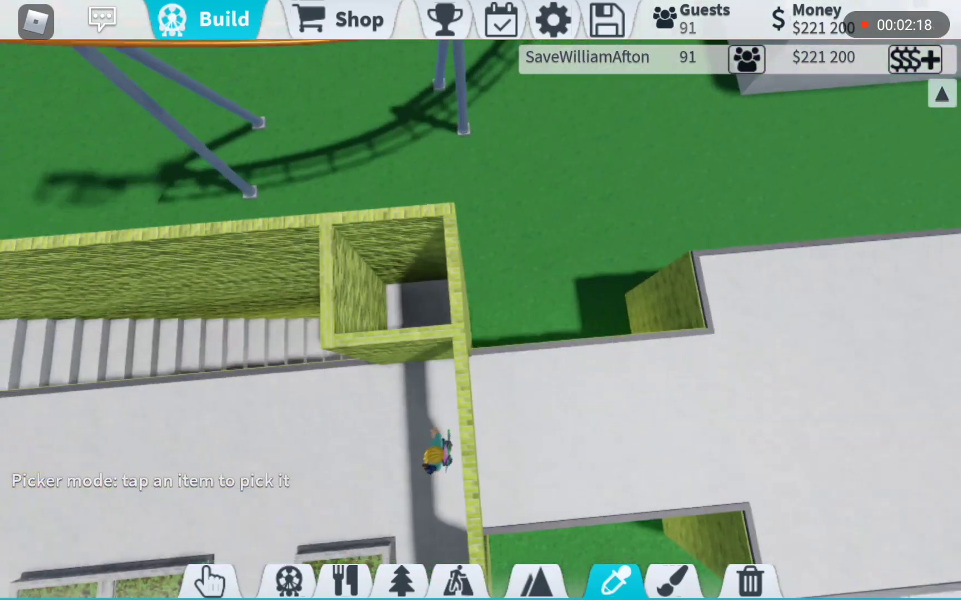
{"action": "scroll", "coordinate": [480, 300], "scroll_direction": "up", "scroll_amount": 3}
{"action": "scroll", "coordinate": [481, 301], "scroll_direction": "up", "scroll_amount": 3}
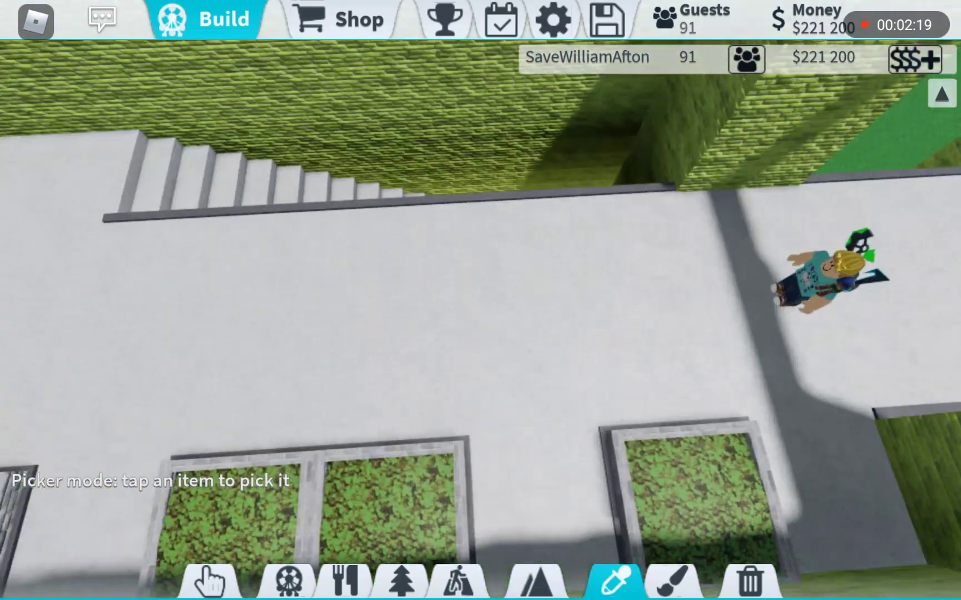
{"action": "scroll", "coordinate": [481, 301], "scroll_direction": "up", "scroll_amount": 1}
{"action": "left_click", "coordinate": [337, 112]}
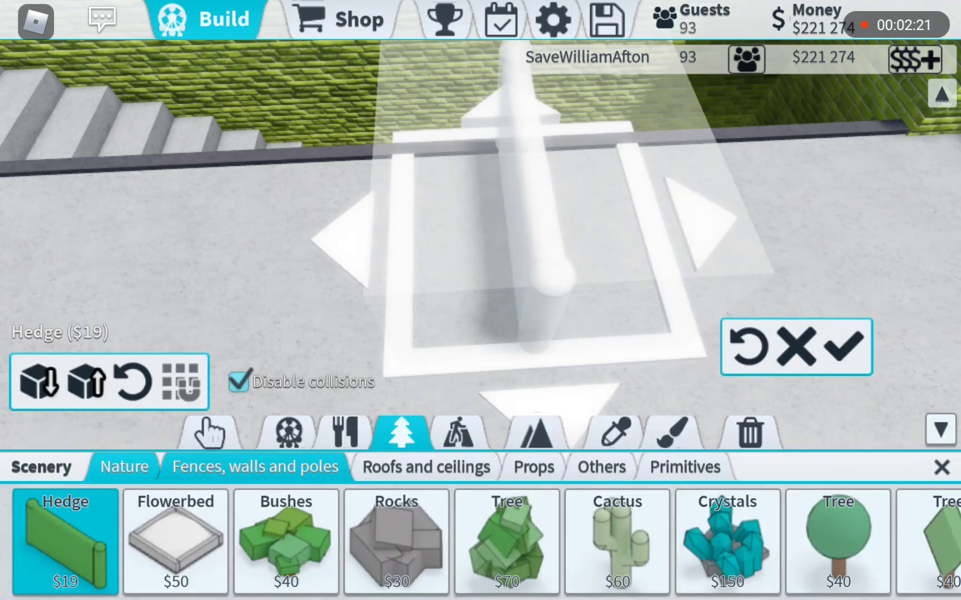
{"action": "left_click", "coordinate": [255, 467]}
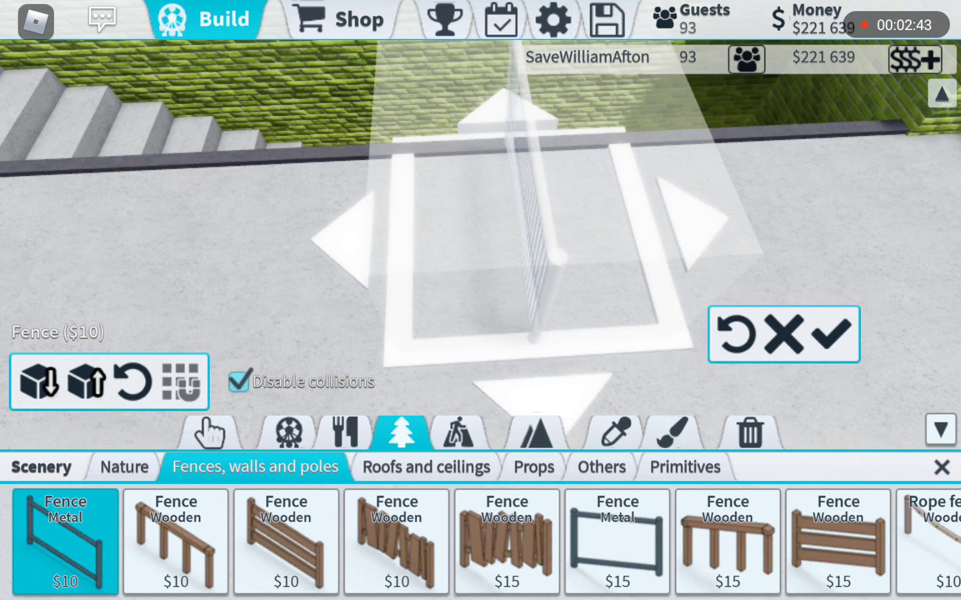
{"action": "key", "text": "r"}
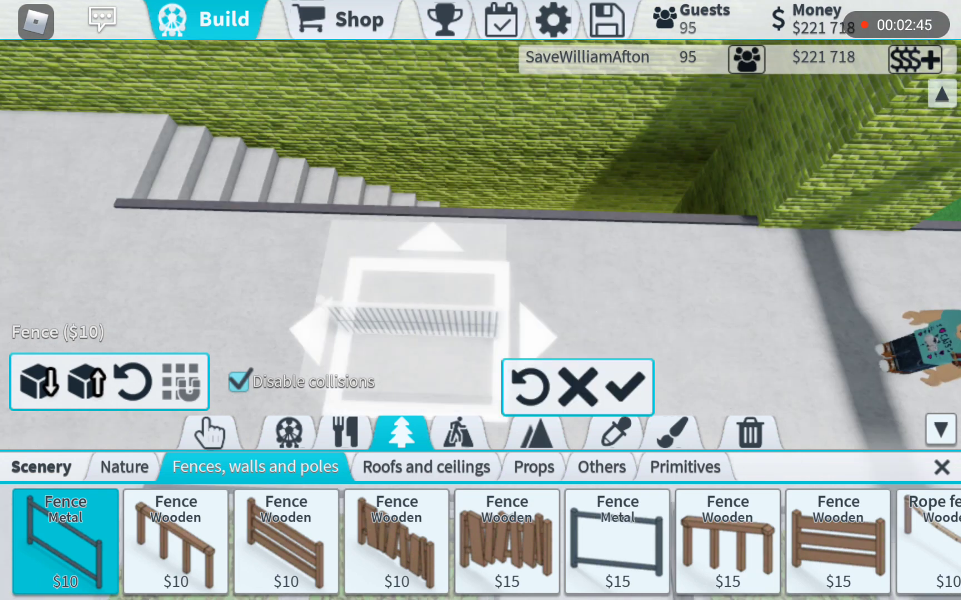
{"action": "mouse_move", "coordinate": [571, 217]}
{"action": "left_mouse_down"}
{"action": "mouse_move", "coordinate": [173, 191]}
{"action": "mouse_move", "coordinate": [301, 199]}
{"action": "left_mouse_up"}
- Copy the hedge wall style and browse the scenery props, trying the wooden crate
{"action": "left_click", "coordinate": [615, 434]}
{"action": "scroll", "coordinate": [481, 301], "scroll_direction": "down", "scroll_amount": 5}
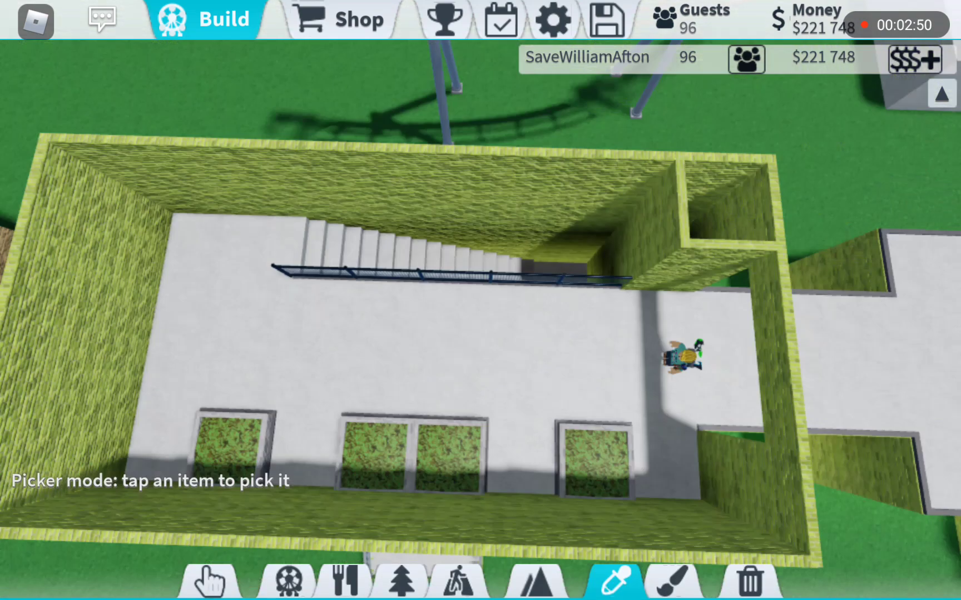
{"action": "scroll", "coordinate": [481, 300], "scroll_direction": "up", "scroll_amount": 5}
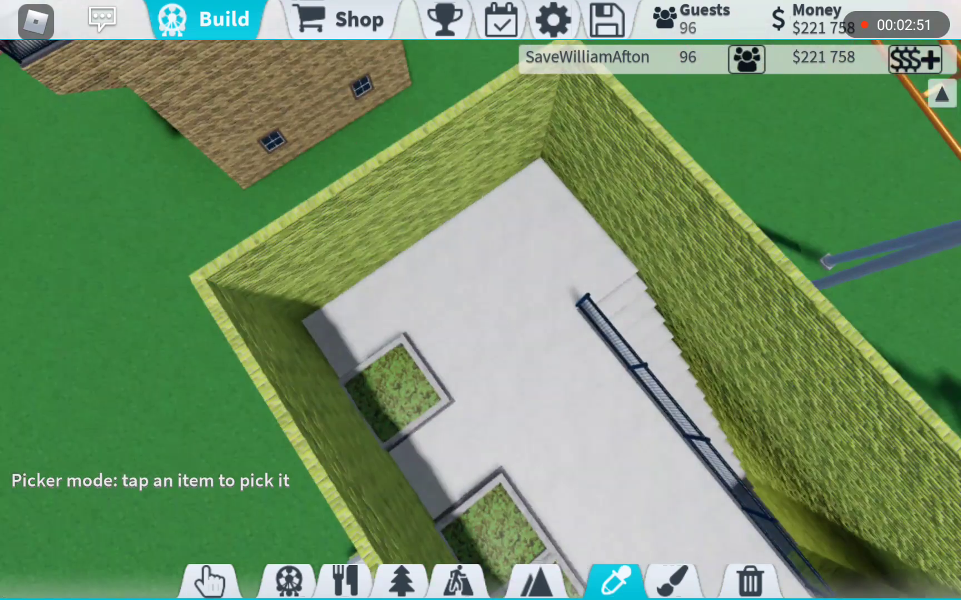
{"action": "scroll", "coordinate": [480, 300], "scroll_direction": "up", "scroll_amount": 5}
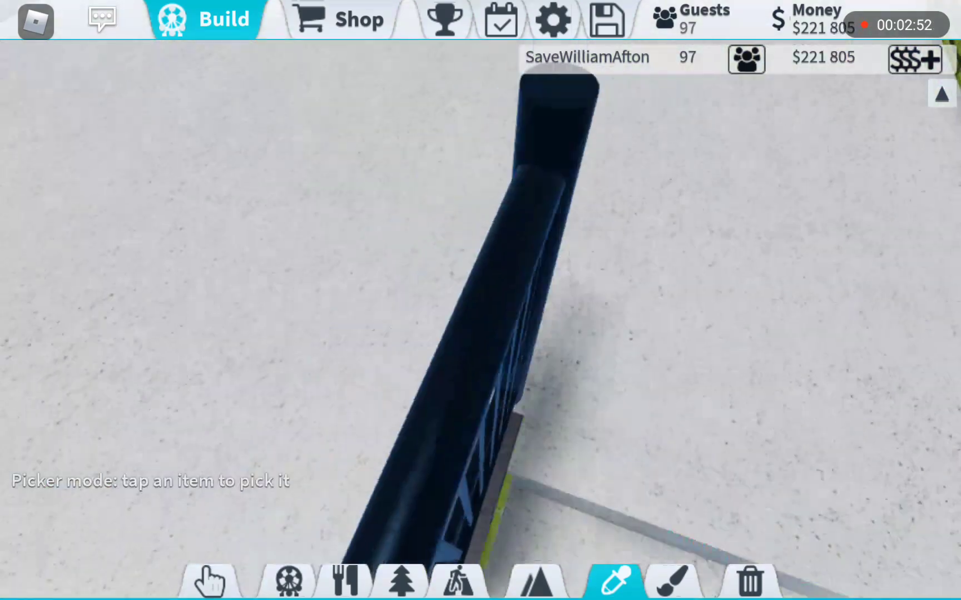
{"action": "scroll", "coordinate": [481, 300], "scroll_direction": "down", "scroll_amount": 5}
{"action": "left_click", "coordinate": [826, 226]}
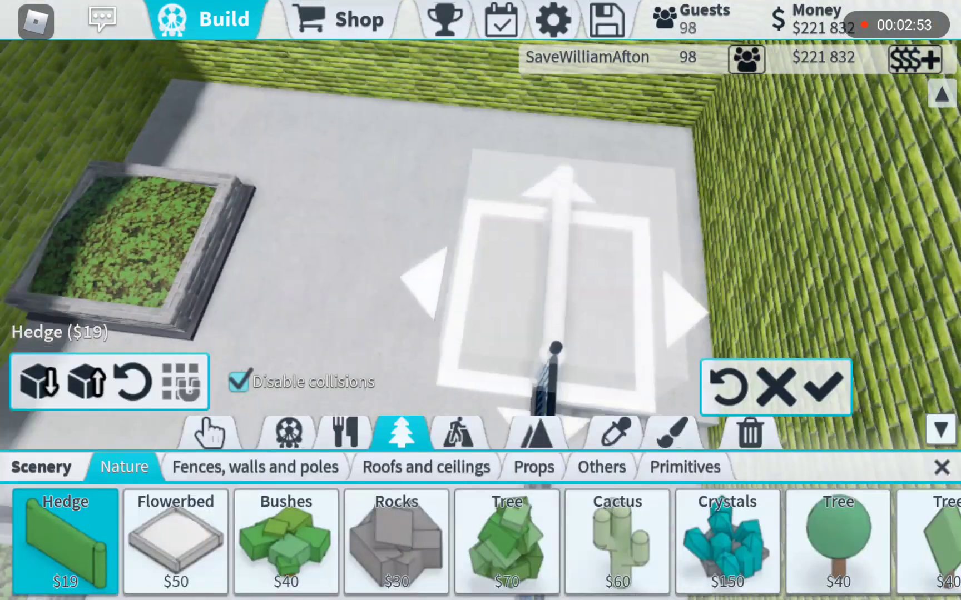
{"action": "scroll", "coordinate": [481, 225], "scroll_direction": "down", "scroll_amount": 3}
{"action": "scroll", "coordinate": [481, 225], "scroll_direction": "down", "scroll_amount": 3}
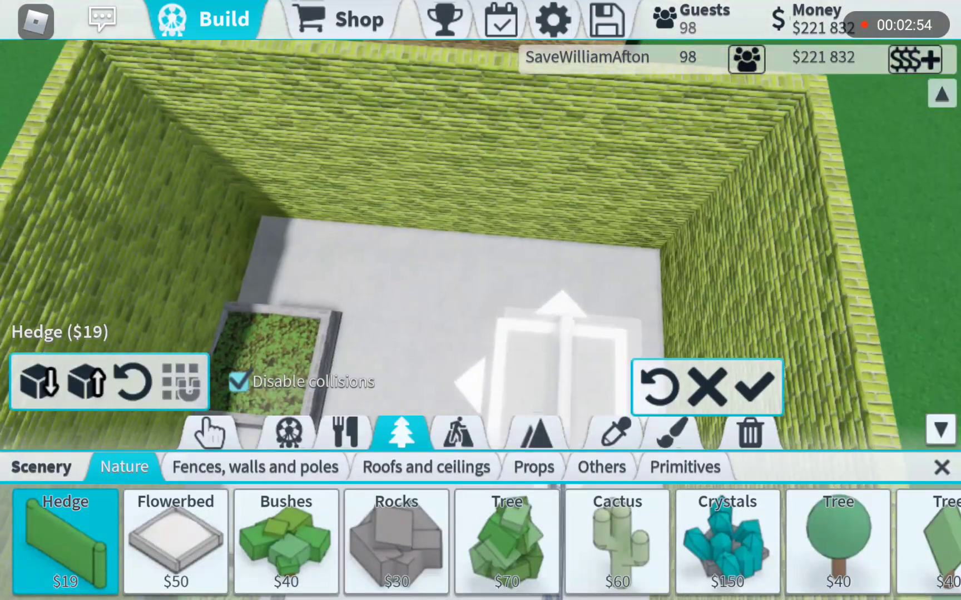
{"action": "scroll", "coordinate": [481, 541], "scroll_direction": "right", "scroll_amount": 3}
{"action": "scroll", "coordinate": [481, 540], "scroll_direction": "right", "scroll_amount": 5}
{"action": "left_click", "coordinate": [602, 467]}
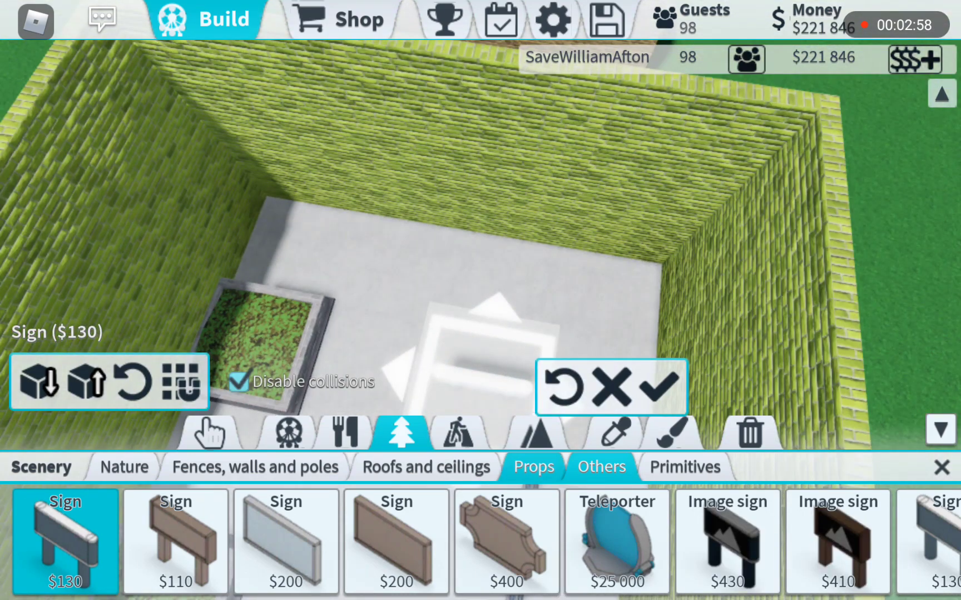
{"action": "left_click", "coordinate": [533, 467]}
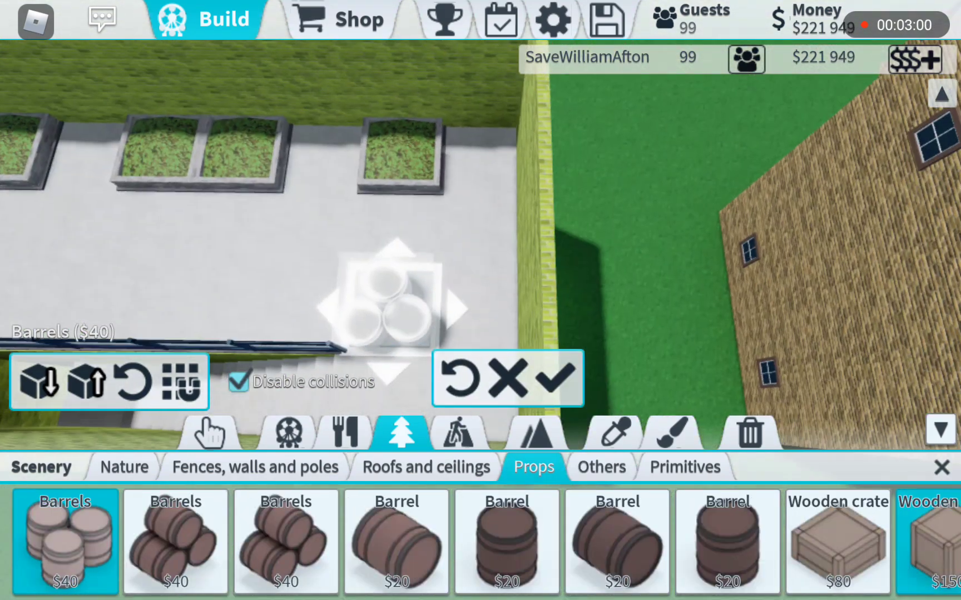
{"action": "left_click", "coordinate": [929, 541]}
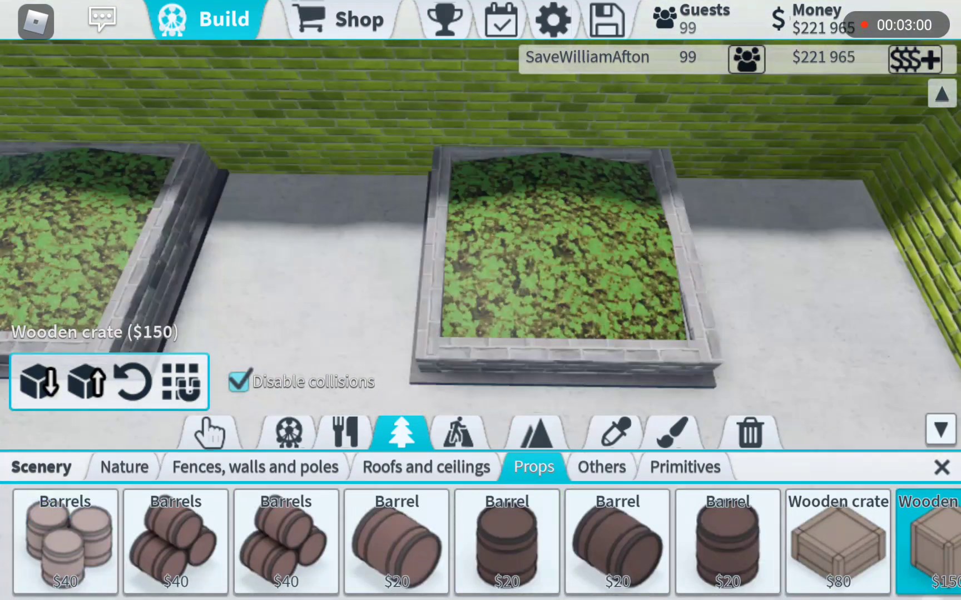
- Delete one flowerbed from the back-wall row
{"action": "left_click", "coordinate": [750, 433]}
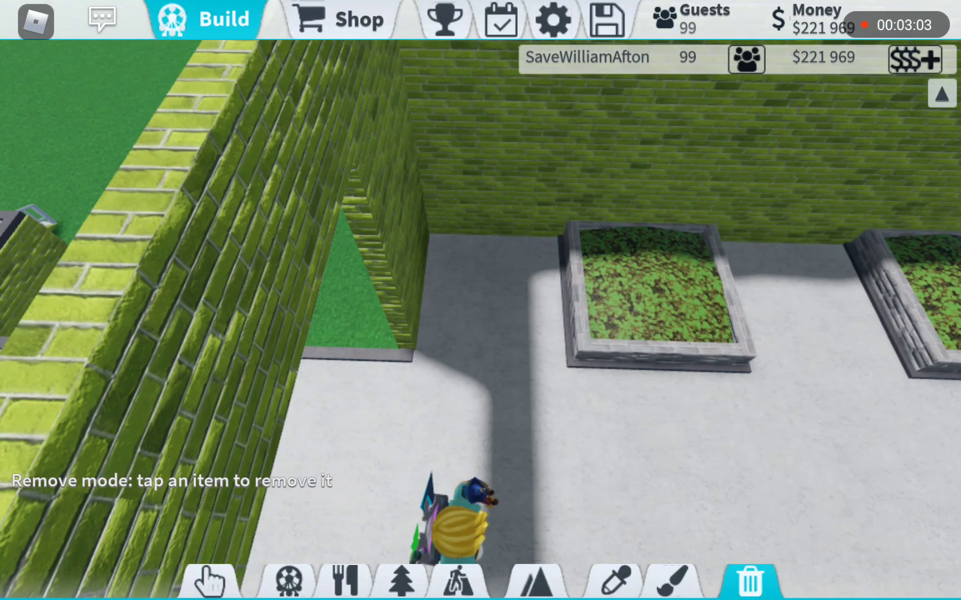
{"action": "left_click", "coordinate": [810, 300]}
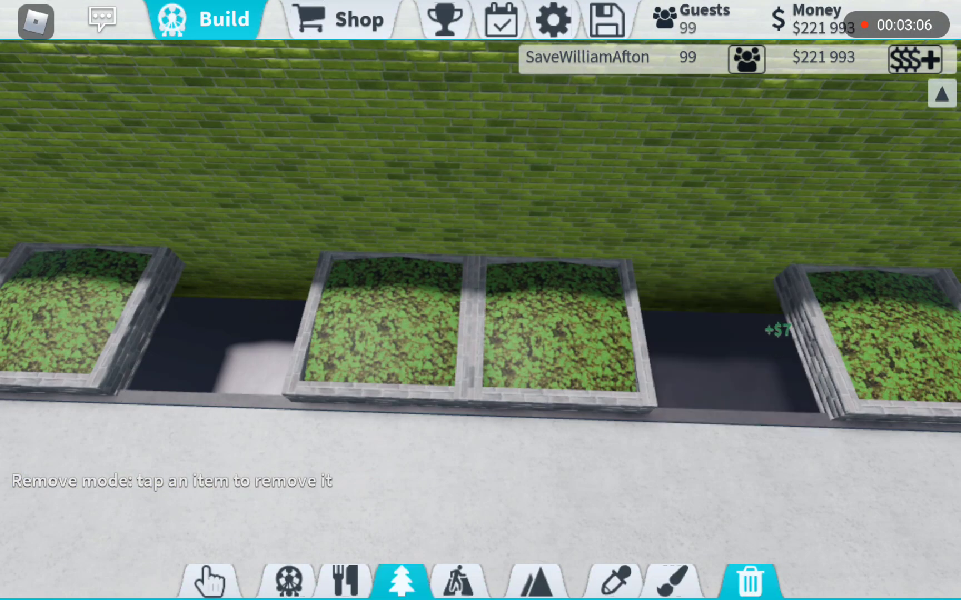
{"action": "left_click", "coordinate": [401, 582]}
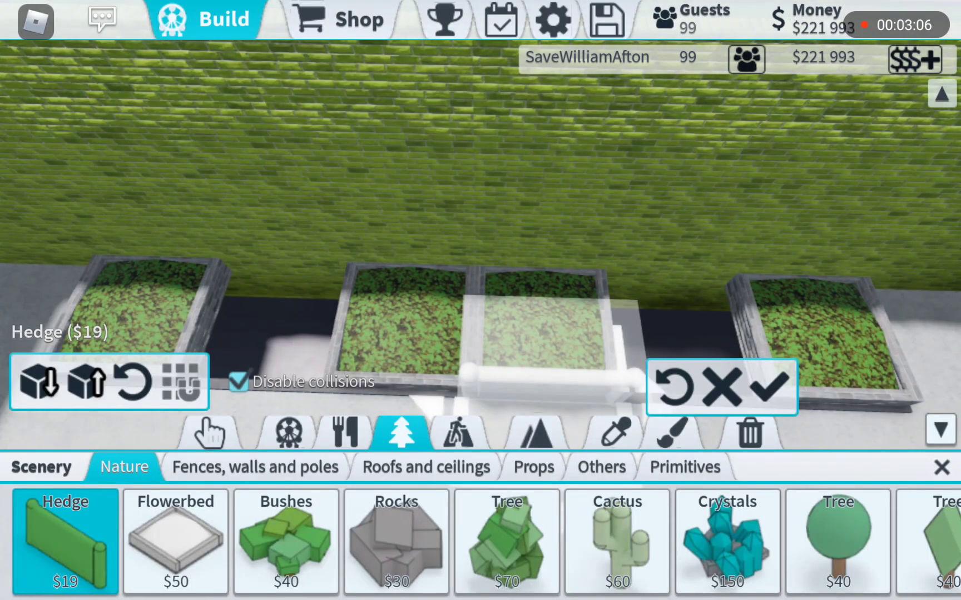
{"action": "left_click", "coordinate": [458, 433]}
- Copy the round table with stools and place two copies between the back-wall flowerbeds
{"action": "left_click", "coordinate": [278, 467]}
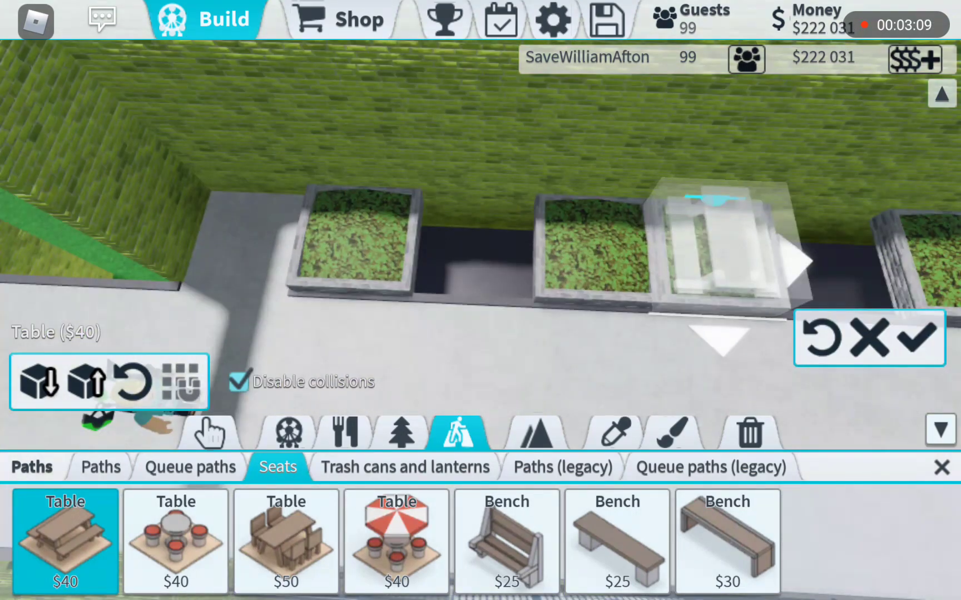
{"action": "left_click", "coordinate": [615, 433]}
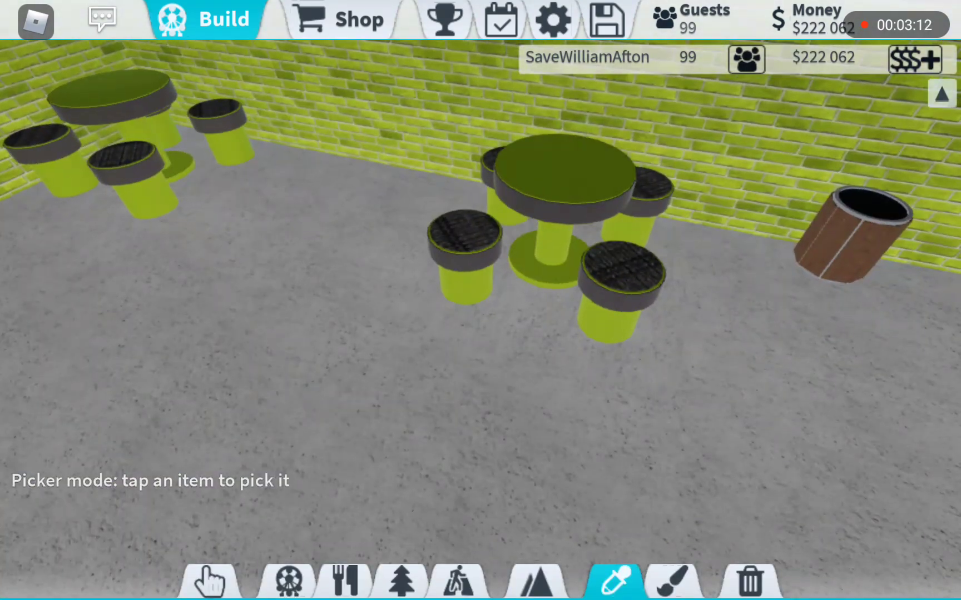
{"action": "left_click", "coordinate": [556, 172]}
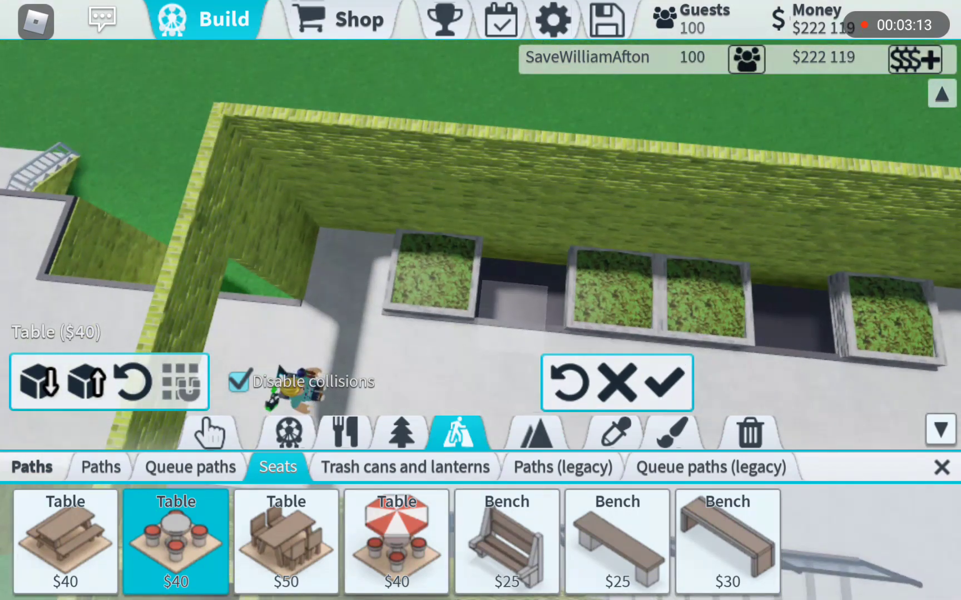
{"action": "left_click", "coordinate": [614, 290]}
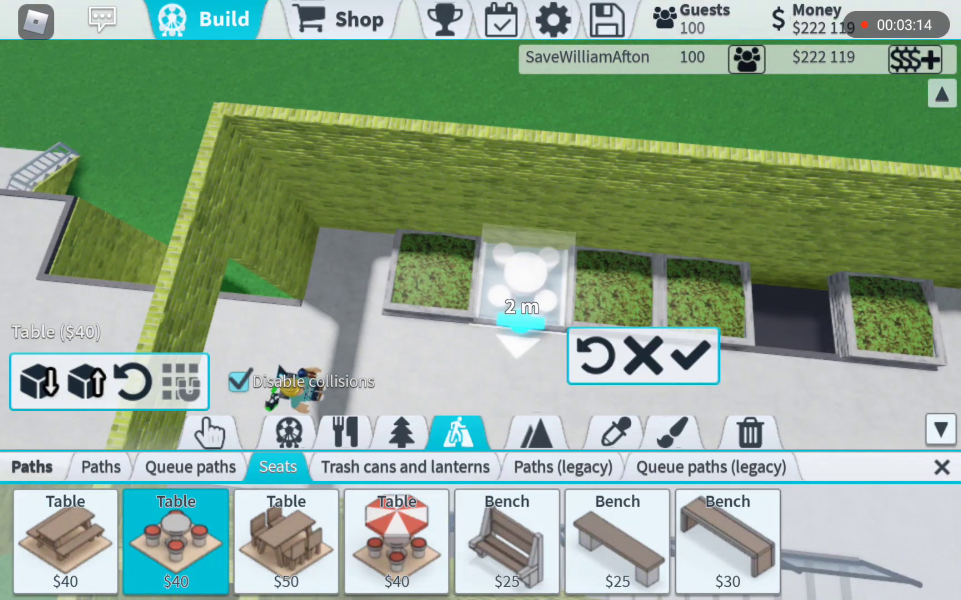
{"action": "left_click", "coordinate": [690, 355]}
{"action": "left_click", "coordinate": [665, 290]}
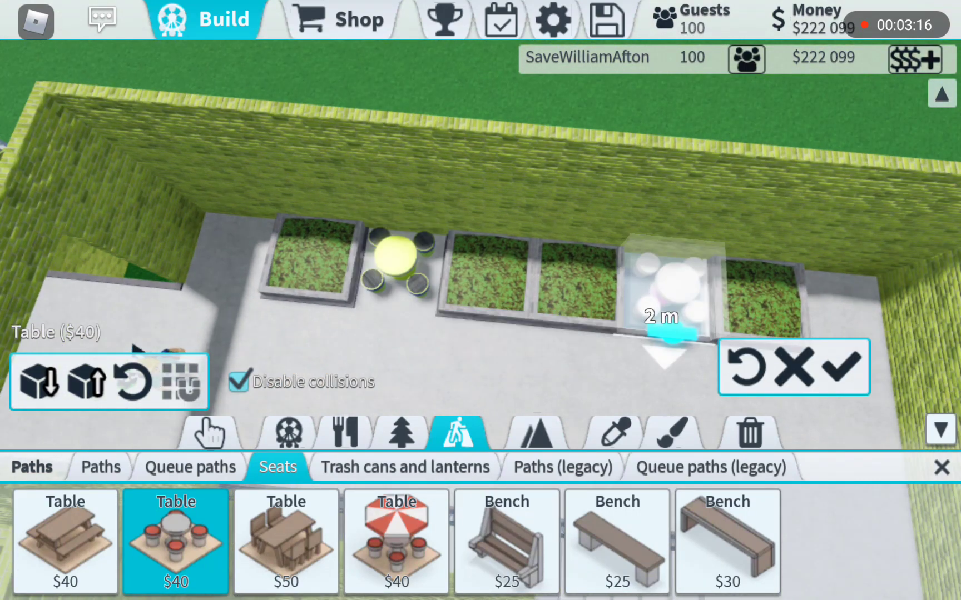
{"action": "scroll", "coordinate": [480, 263], "scroll_direction": "down", "scroll_amount": 5}
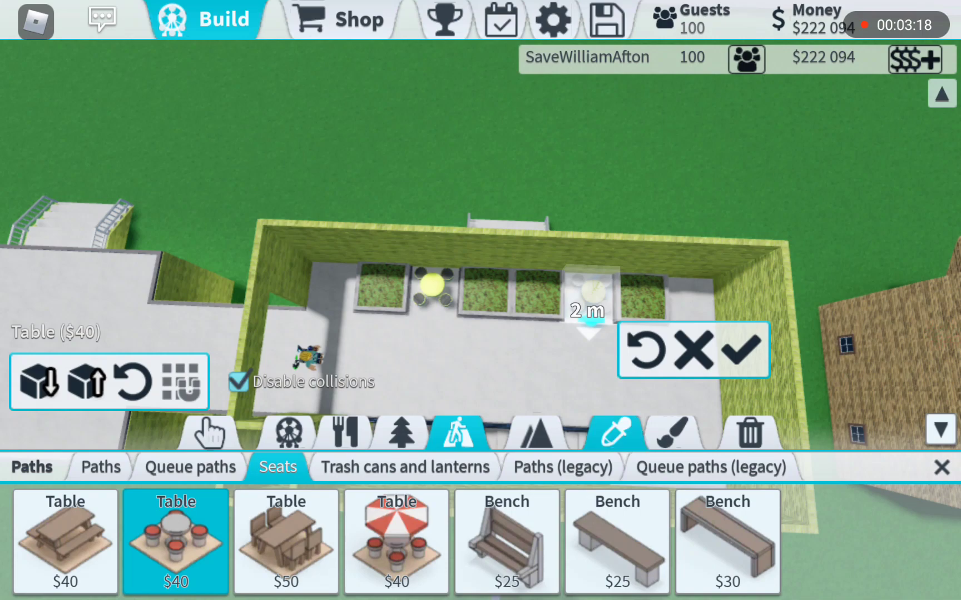
{"action": "left_click", "coordinate": [741, 349]}
{"action": "scroll", "coordinate": [481, 366], "scroll_direction": "down", "scroll_amount": 2}
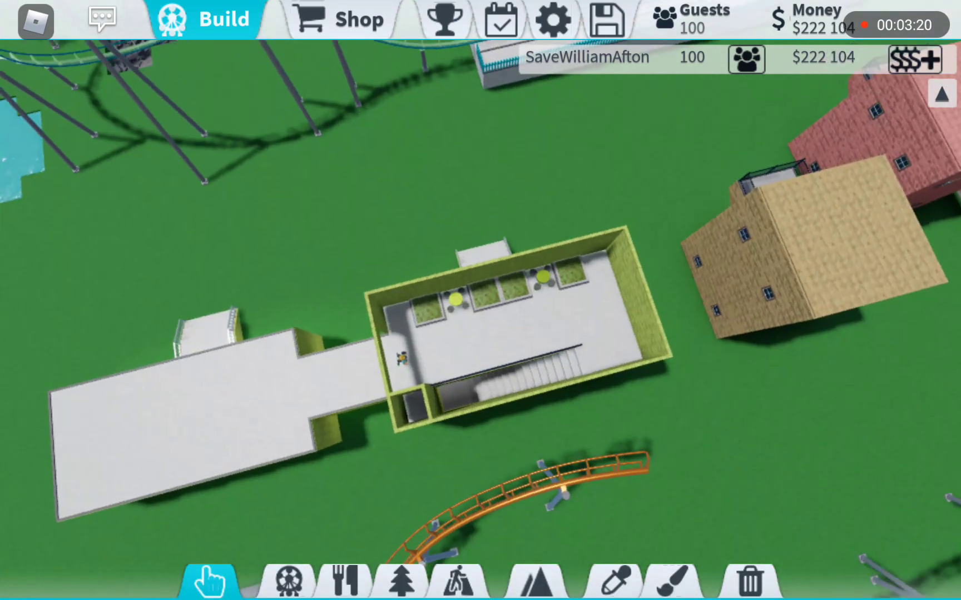
{"action": "scroll", "coordinate": [480, 316], "scroll_direction": "up", "scroll_amount": 5}
{"action": "scroll", "coordinate": [480, 316], "scroll_direction": "down", "scroll_amount": 5}
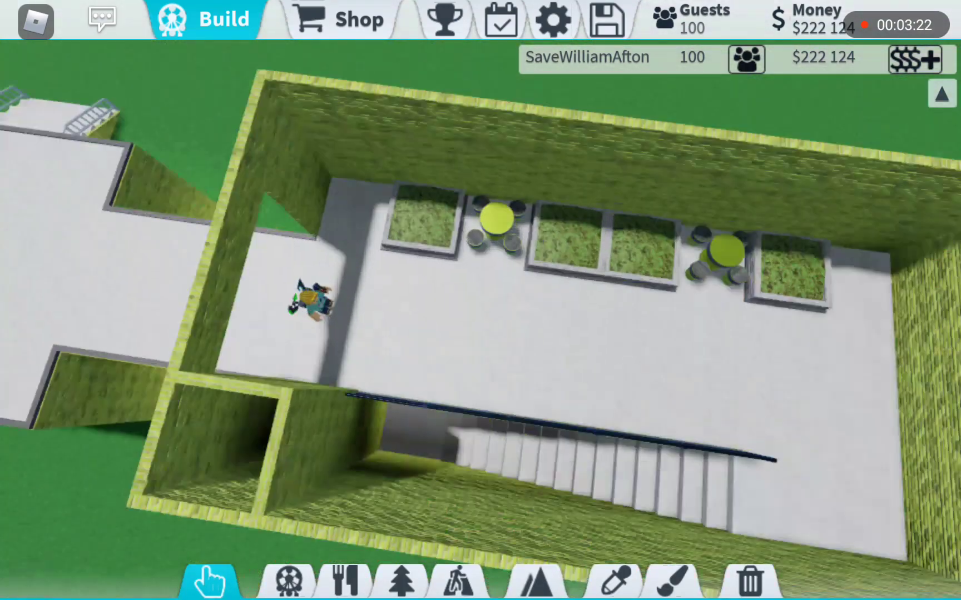
{"action": "scroll", "coordinate": [480, 315], "scroll_direction": "up", "scroll_amount": 5}
{"action": "scroll", "coordinate": [480, 315], "scroll_direction": "up", "scroll_amount": 3}
- Turn on the curb for several walkway path pieces in the Path settings
{"action": "left_click", "coordinate": [322, 258]}
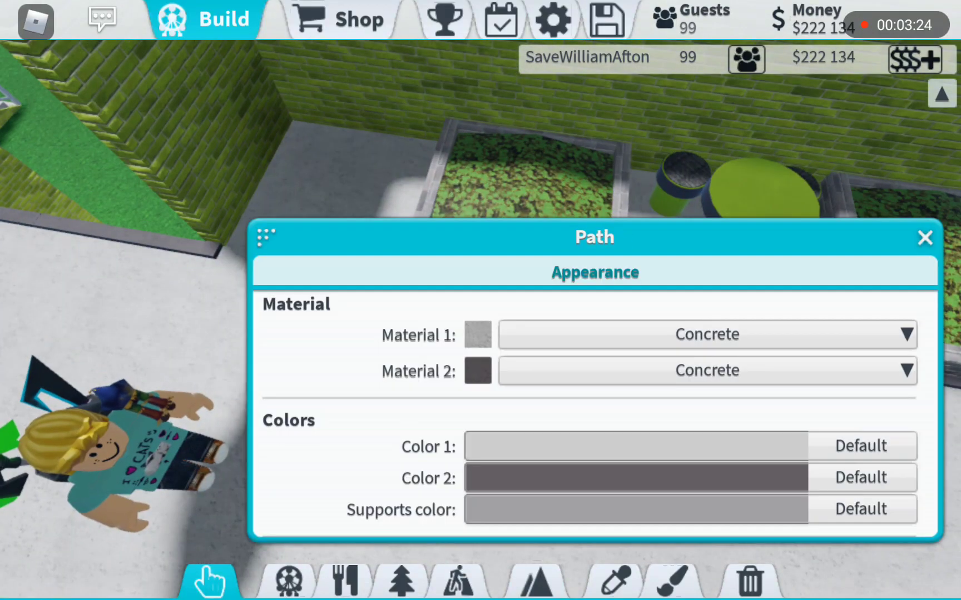
{"action": "left_click", "coordinate": [510, 511]}
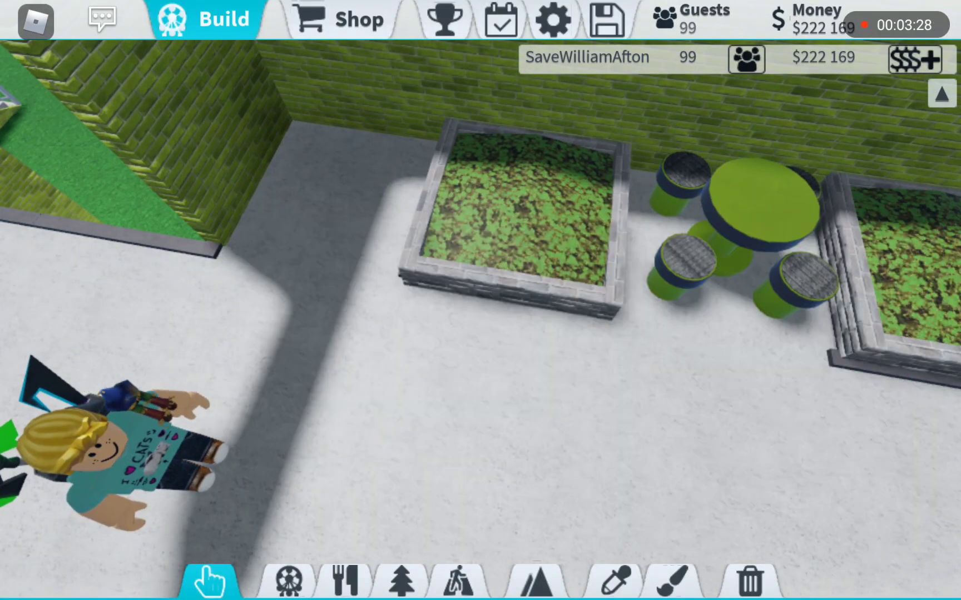
{"action": "left_click_drag", "start_coordinate": [526, 375], "coordinate": [337, 316]}
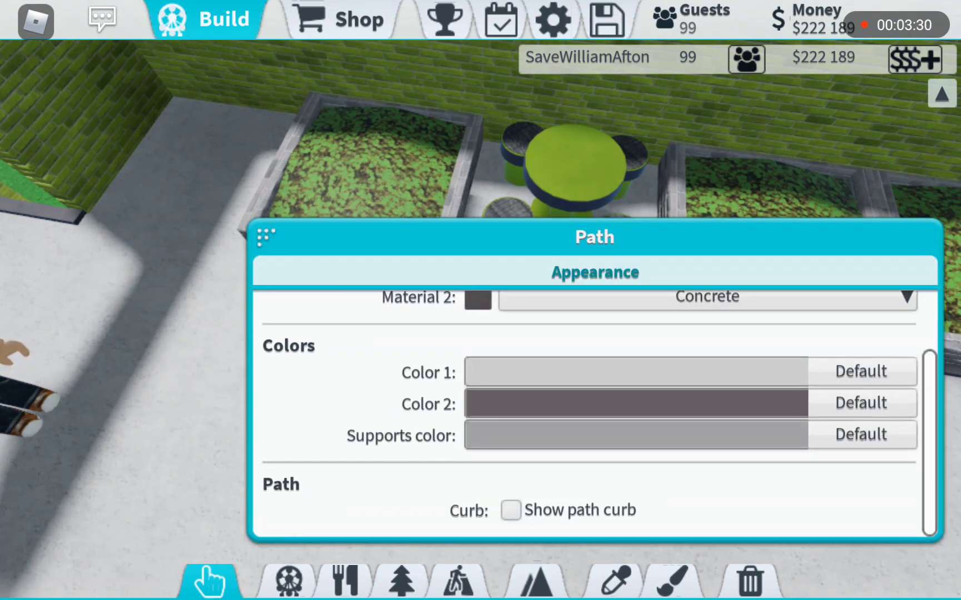
{"action": "left_click_drag", "start_coordinate": [210, 337], "coordinate": [30, 293]}
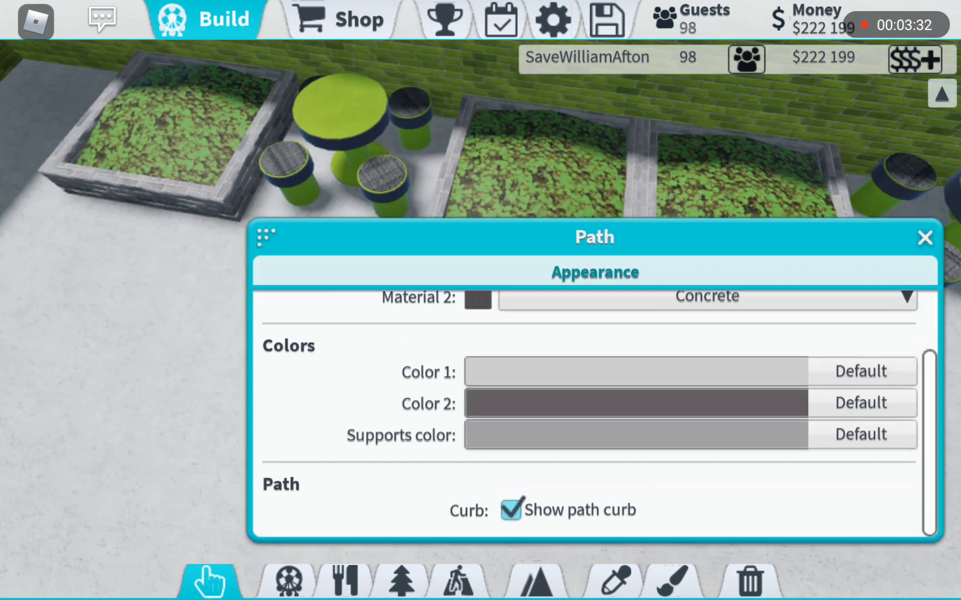
{"action": "left_click", "coordinate": [511, 510]}
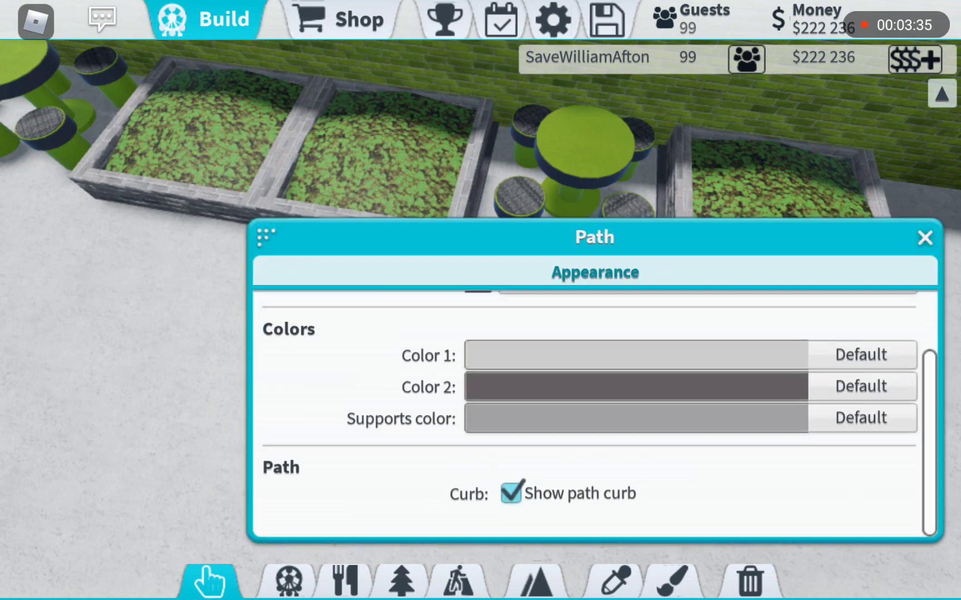
{"action": "scroll", "coordinate": [593, 413], "scroll_direction": "up", "scroll_amount": 1}
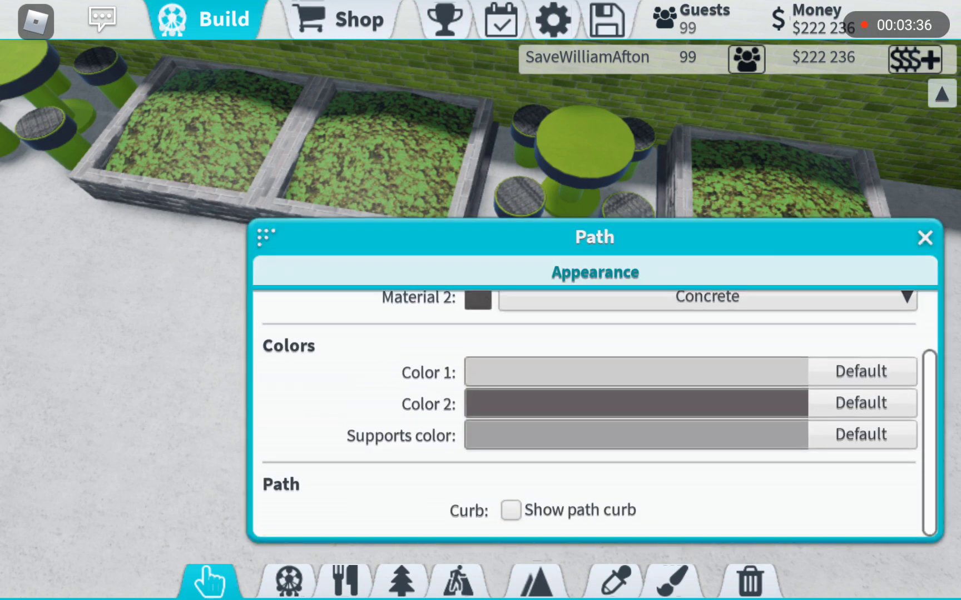
{"action": "left_click", "coordinate": [511, 511]}
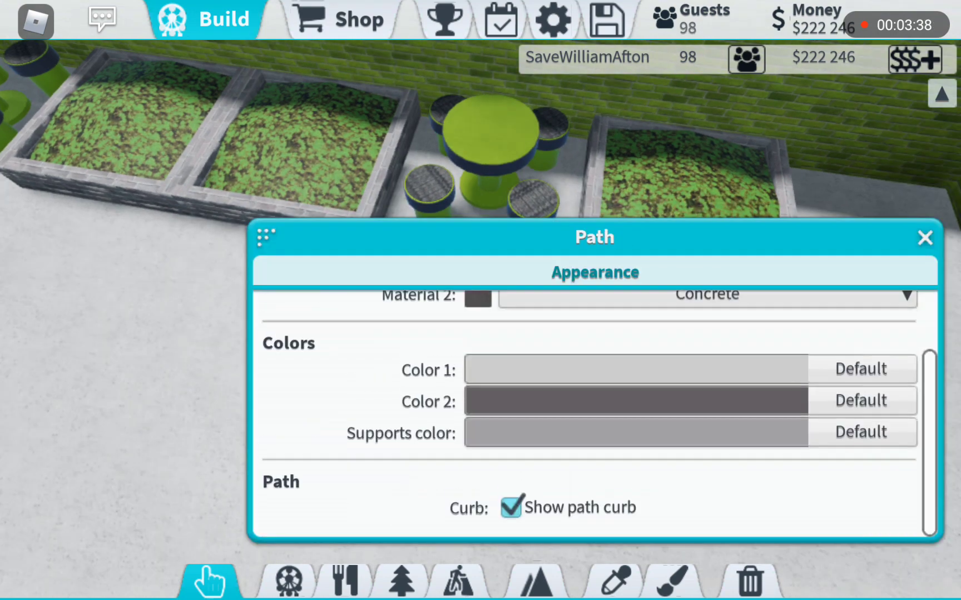
{"action": "left_click", "coordinate": [511, 510]}
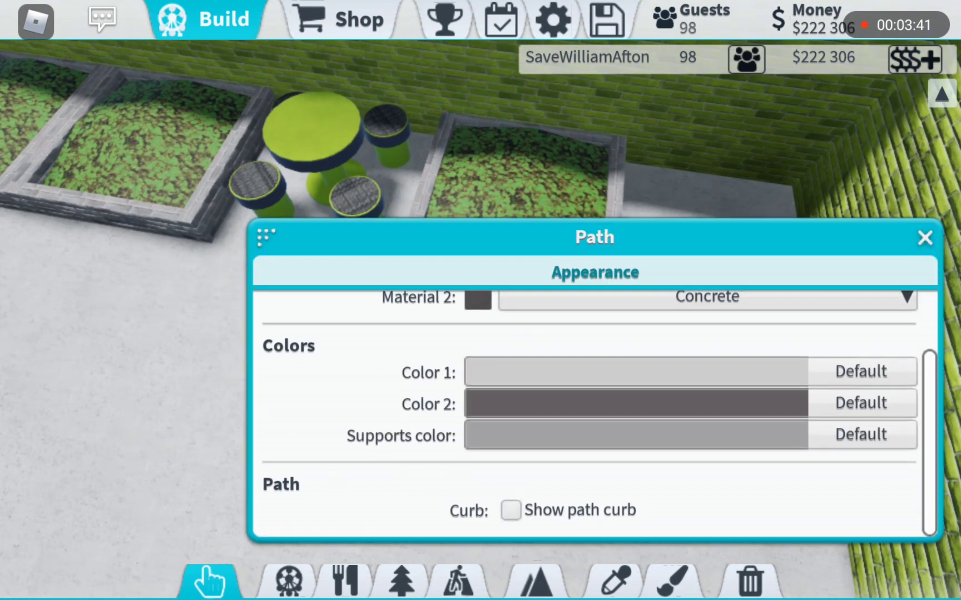
{"action": "left_click", "coordinate": [510, 511]}
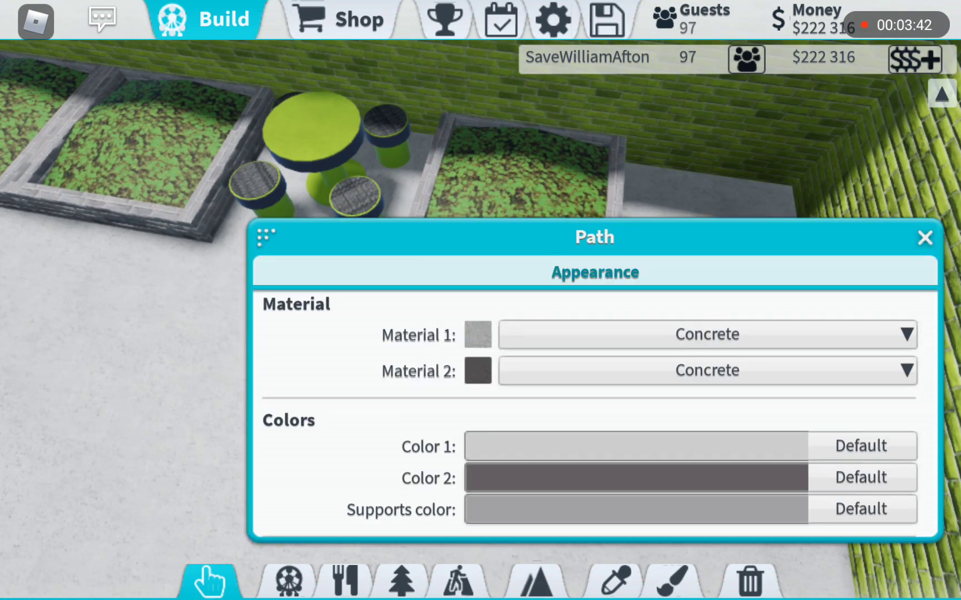
{"action": "left_click", "coordinate": [925, 238]}
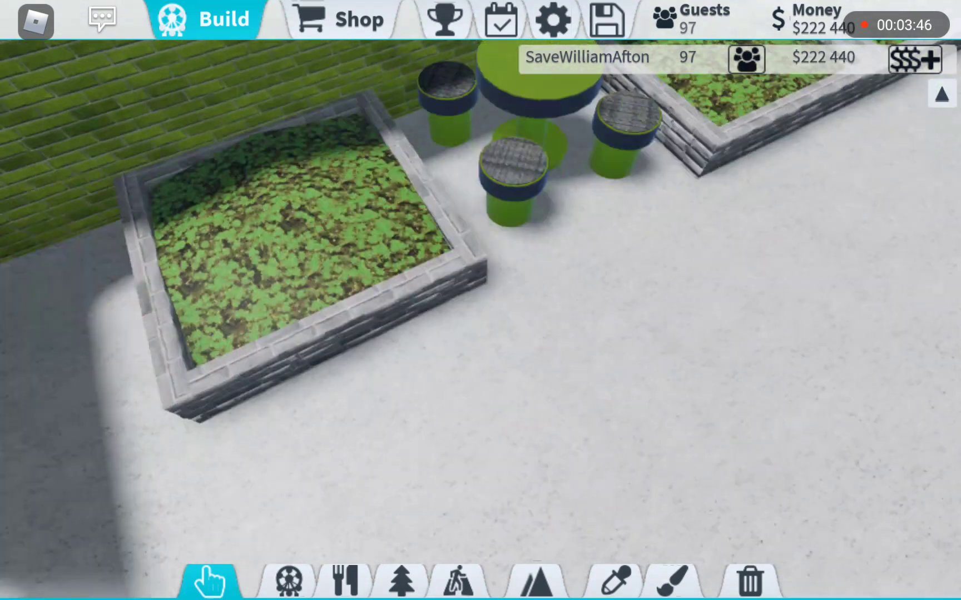
- Check another path piece's settings, then look down over the whole walled area
{"action": "left_click_drag", "start_coordinate": [481, 375], "coordinate": [676, 338]}
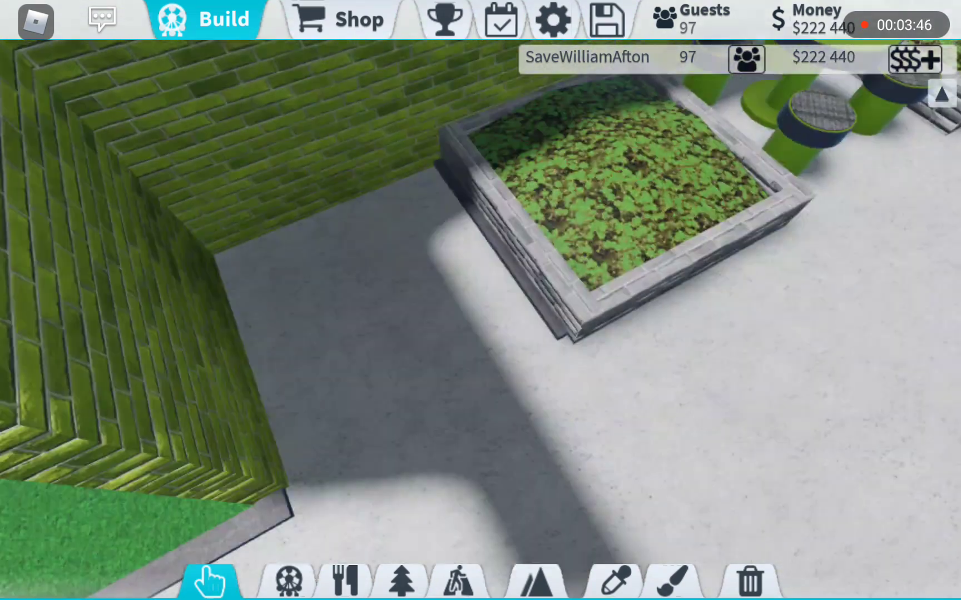
{"action": "left_click", "coordinate": [420, 375]}
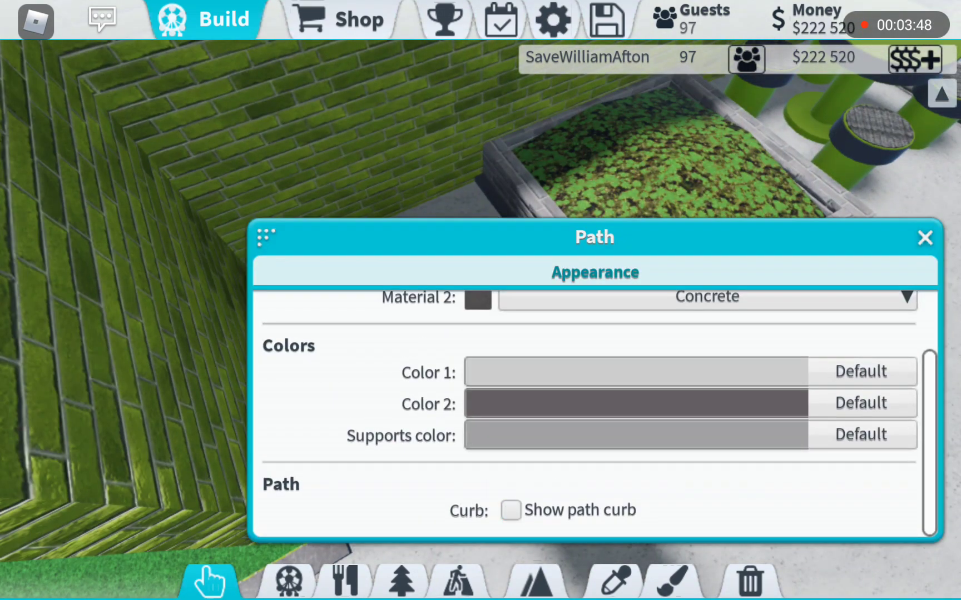
{"action": "left_click", "coordinate": [926, 238]}
{"action": "left_click_drag", "start_coordinate": [480, 376], "coordinate": [481, 225]}
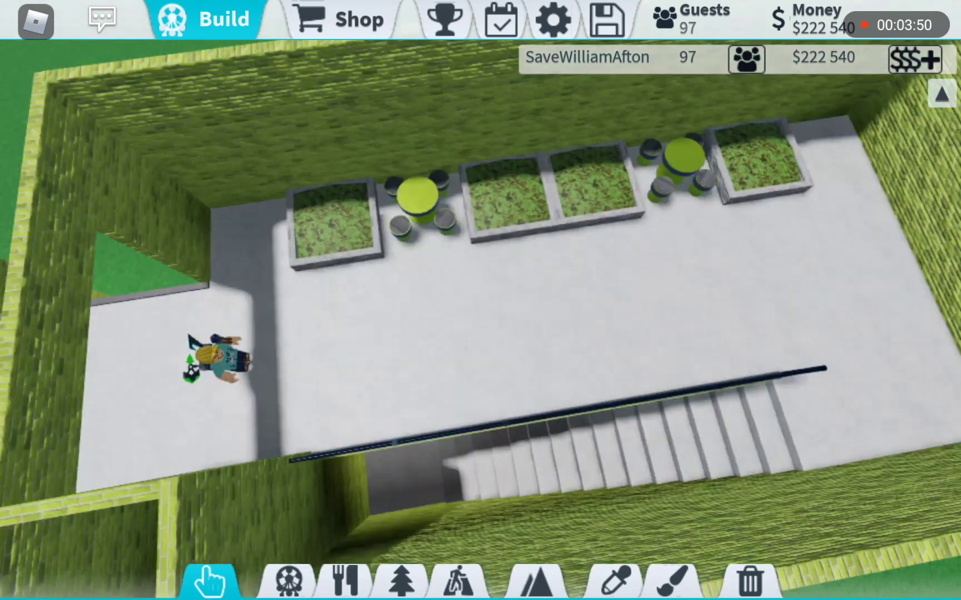
{"action": "scroll", "coordinate": [481, 316], "scroll_direction": "up", "scroll_amount": 3}
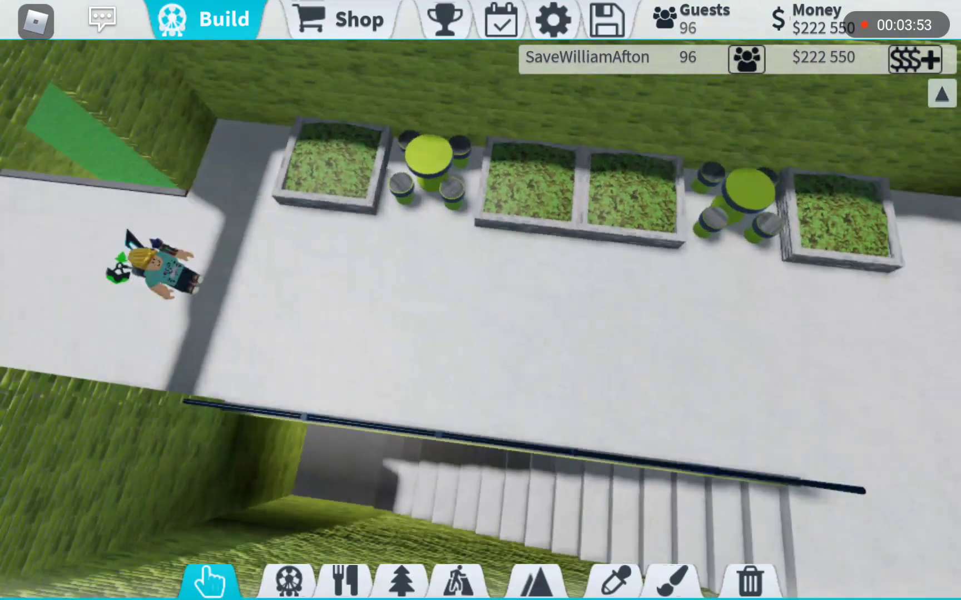
{"action": "scroll", "coordinate": [480, 315], "scroll_direction": "up", "scroll_amount": 5}
- Copy the brown trash can and place one on the adjoining walkway
{"action": "left_click_drag", "start_coordinate": [480, 375], "coordinate": [300, 226]}
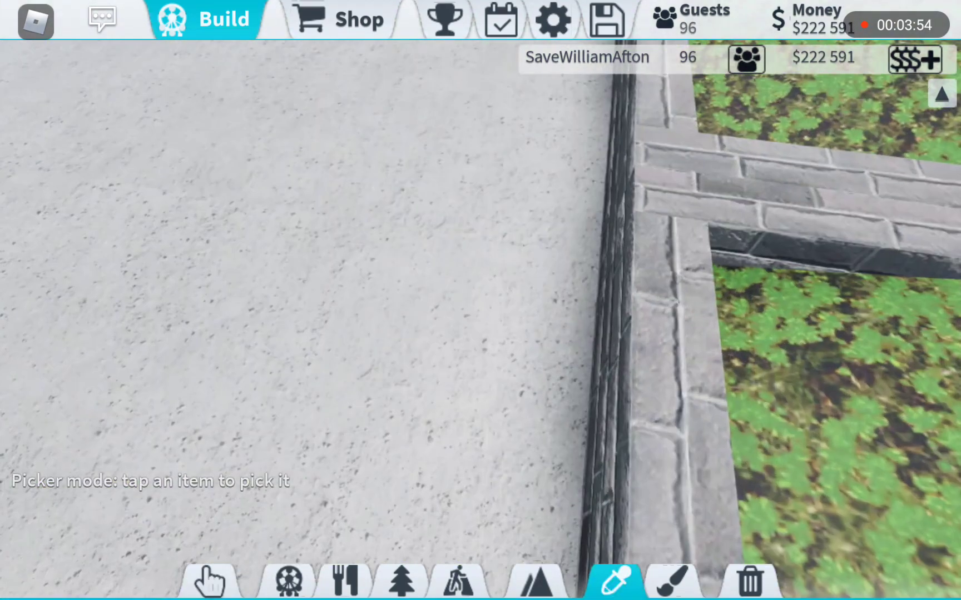
{"action": "left_click_drag", "start_coordinate": [481, 300], "coordinate": [526, 376]}
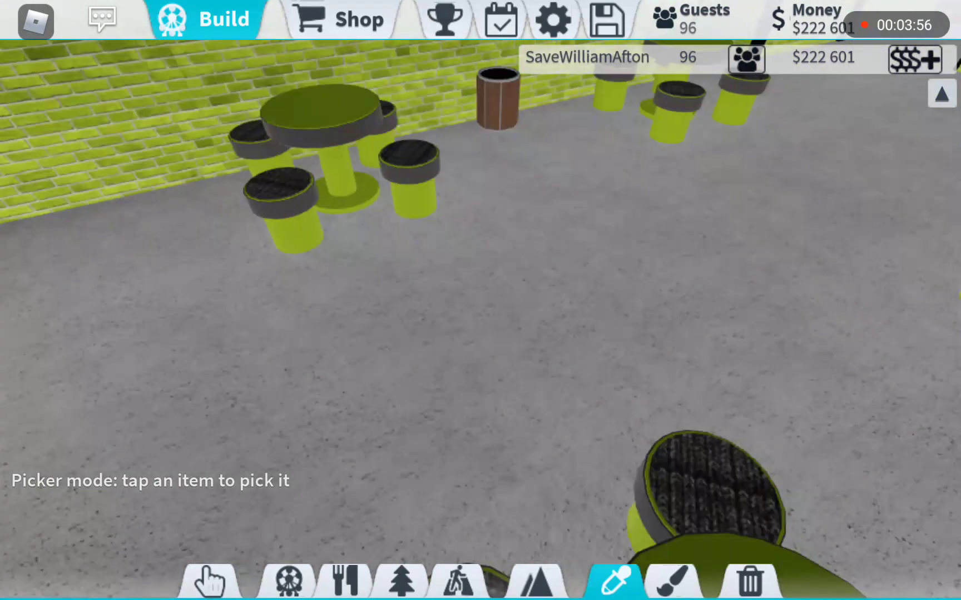
{"action": "left_click_drag", "start_coordinate": [481, 300], "coordinate": [420, 376]}
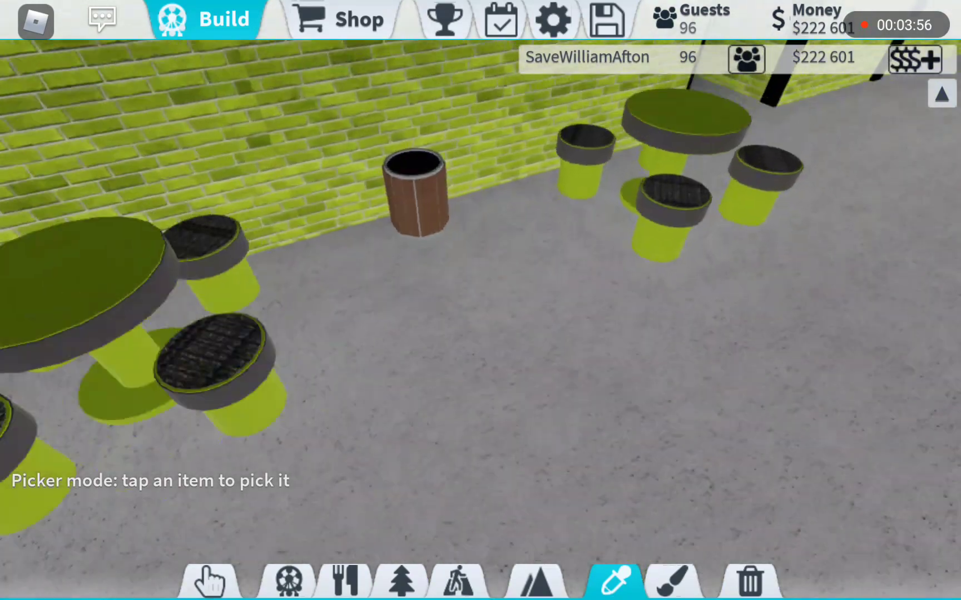
{"action": "left_click", "coordinate": [383, 214]}
{"action": "left_click_drag", "start_coordinate": [481, 300], "coordinate": [420, 226]}
{"action": "left_click_drag", "start_coordinate": [481, 300], "coordinate": [676, 285]}
{"action": "scroll", "coordinate": [480, 301], "scroll_direction": "down", "scroll_amount": 5}
{"action": "scroll", "coordinate": [481, 300], "scroll_direction": "up", "scroll_amount": 3}
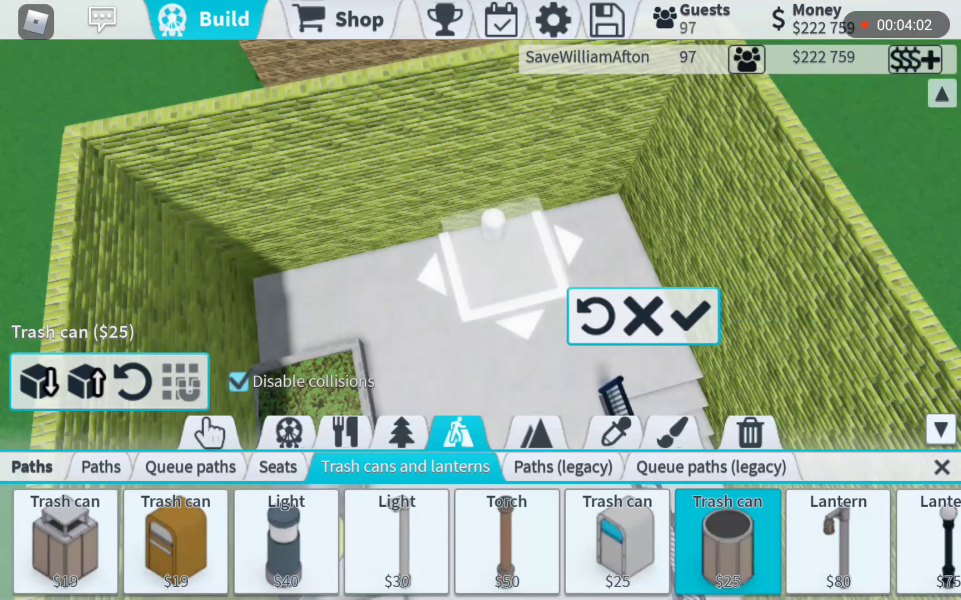
{"action": "scroll", "coordinate": [480, 300], "scroll_direction": "down", "scroll_amount": 5}
{"action": "left_click_drag", "start_coordinate": [481, 301], "coordinate": [450, 226]}
{"action": "scroll", "coordinate": [481, 301], "scroll_direction": "up", "scroll_amount": 3}
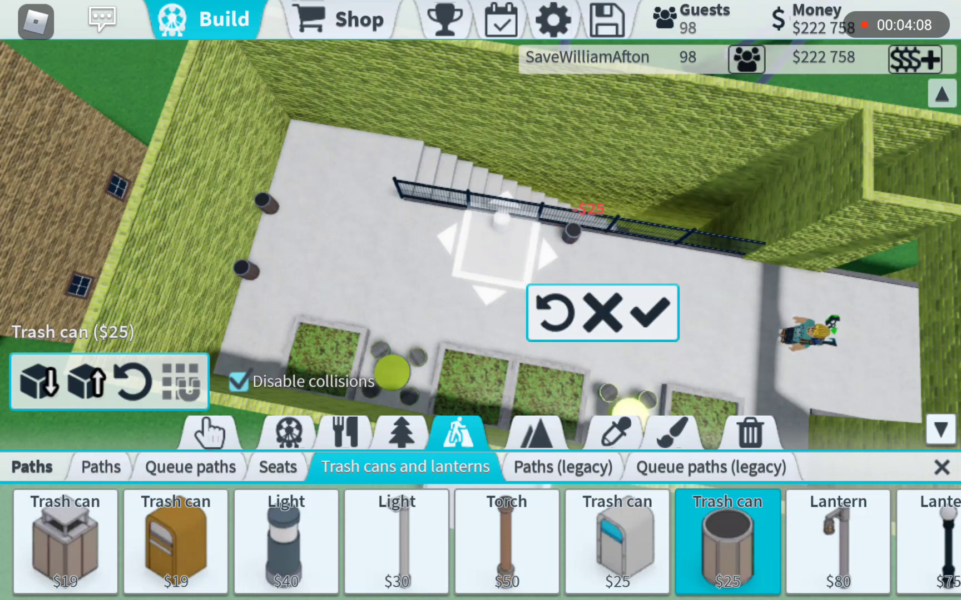
{"action": "scroll", "coordinate": [481, 301], "scroll_direction": "down", "scroll_amount": 2}
{"action": "scroll", "coordinate": [481, 300], "scroll_direction": "down", "scroll_amount": 3}
{"action": "left_click_drag", "start_coordinate": [526, 263], "coordinate": [360, 248]}
{"action": "scroll", "coordinate": [480, 300], "scroll_direction": "up", "scroll_amount": 5}
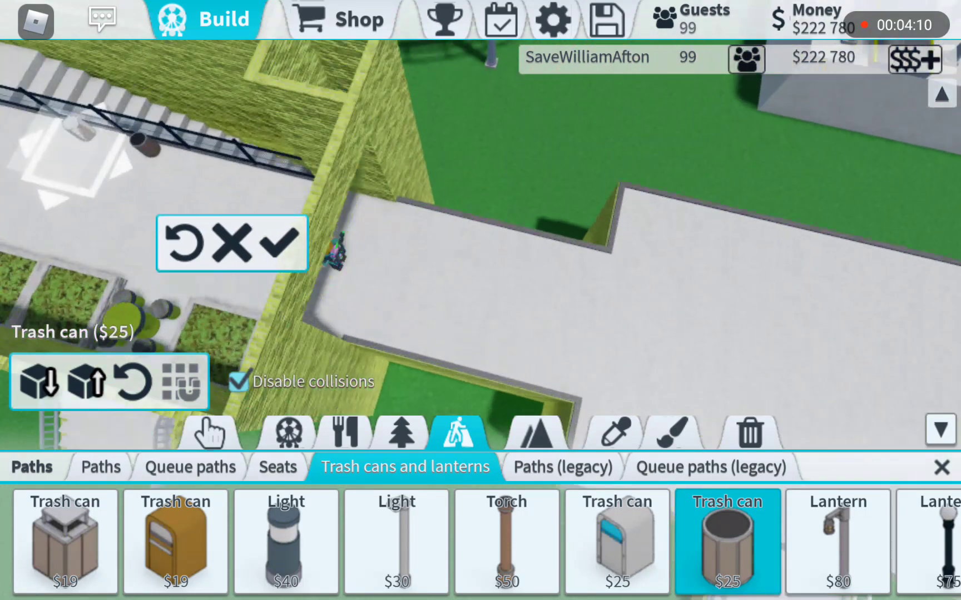
{"action": "left_click_drag", "start_coordinate": [481, 262], "coordinate": [589, 285]}
{"action": "left_click", "coordinate": [596, 278]}
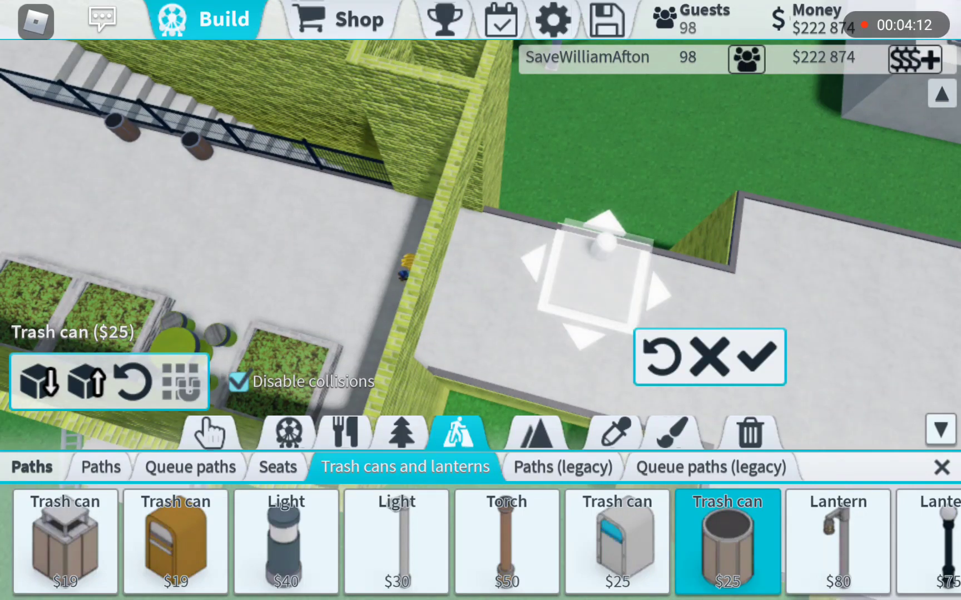
{"action": "left_click", "coordinate": [740, 387]}
- Pick the metal fence railing from the park to start placing it
{"action": "left_click", "coordinate": [616, 433]}
{"action": "scroll", "coordinate": [480, 300], "scroll_direction": "up", "scroll_amount": 3}
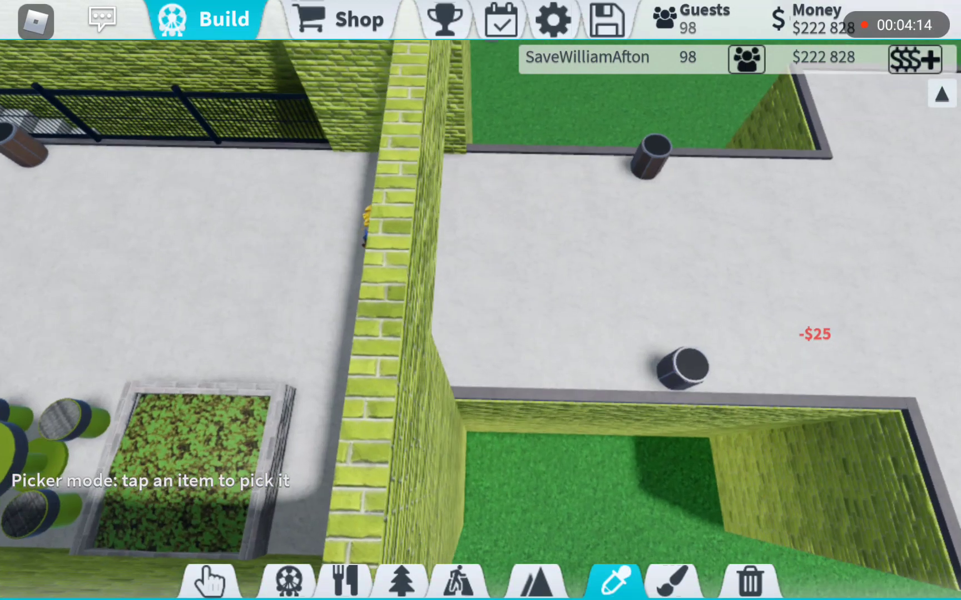
{"action": "scroll", "coordinate": [480, 300], "scroll_direction": "up", "scroll_amount": 2}
{"action": "left_click", "coordinate": [203, 150]}
{"action": "left_click_drag", "start_coordinate": [601, 300], "coordinate": [450, 301]}
{"action": "scroll", "coordinate": [481, 300], "scroll_direction": "up", "scroll_amount": 3}
- Place two metal fence segments along the walkway's upper edge
{"action": "left_click_drag", "start_coordinate": [456, 218], "coordinate": [574, 214]}
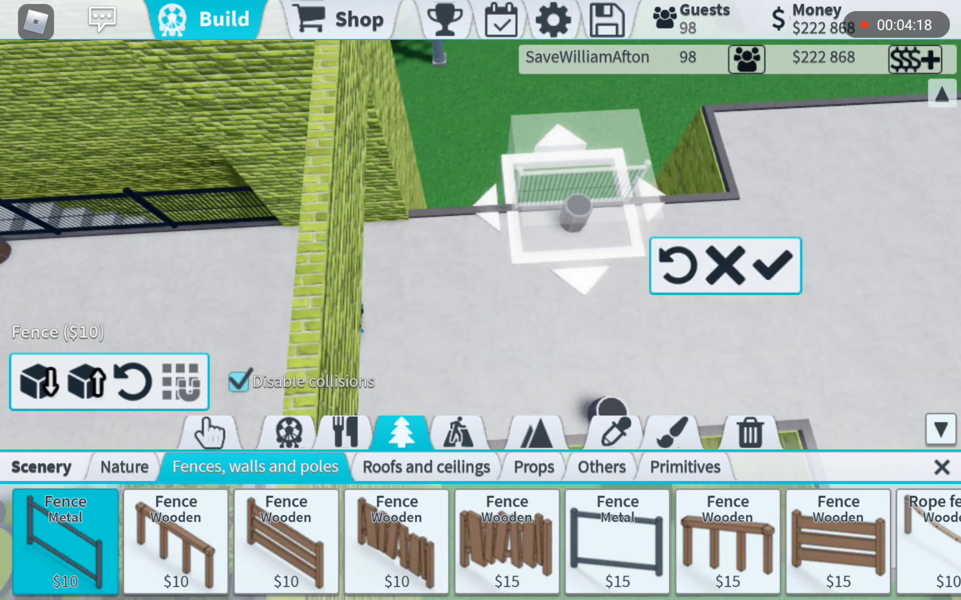
{"action": "left_click", "coordinate": [773, 264]}
{"action": "left_click", "coordinate": [648, 270]}
- Add a metal fence along the walkway's lower edge and finish fence placement
{"action": "left_click_drag", "start_coordinate": [525, 301], "coordinate": [480, 248]}
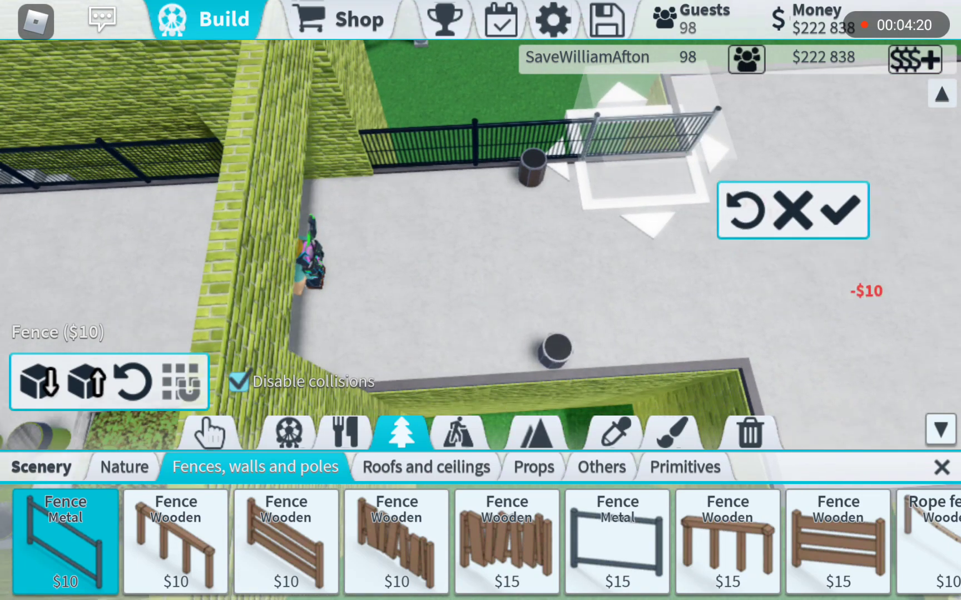
{"action": "mouse_move", "coordinate": [661, 188]}
{"action": "left_mouse_down"}
{"action": "mouse_move", "coordinate": [665, 341]}
{"action": "mouse_move", "coordinate": [540, 346]}
{"action": "left_mouse_up"}
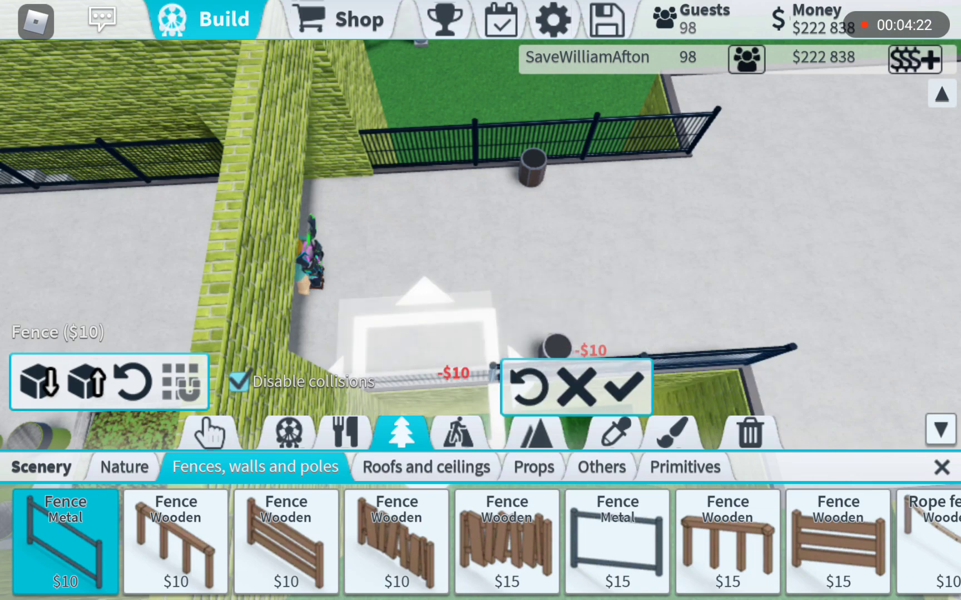
{"action": "left_click", "coordinate": [624, 387]}
{"action": "left_click", "coordinate": [612, 434]}
{"action": "scroll", "coordinate": [481, 300], "scroll_direction": "down", "scroll_amount": 5}
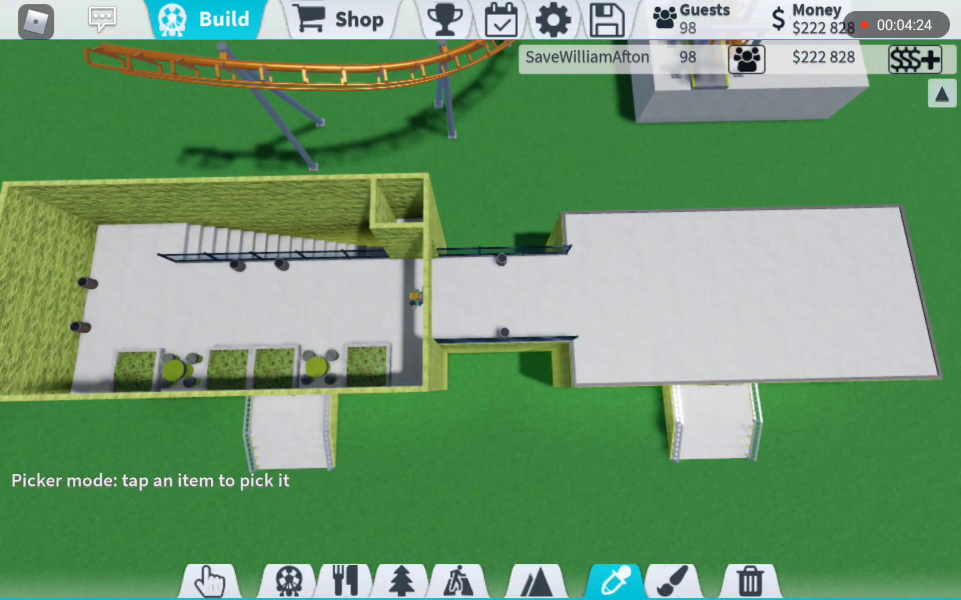
- Leave build mode and walk the avatar toward the wall archway, orbiting the camera
{"action": "left_click", "coordinate": [210, 19]}
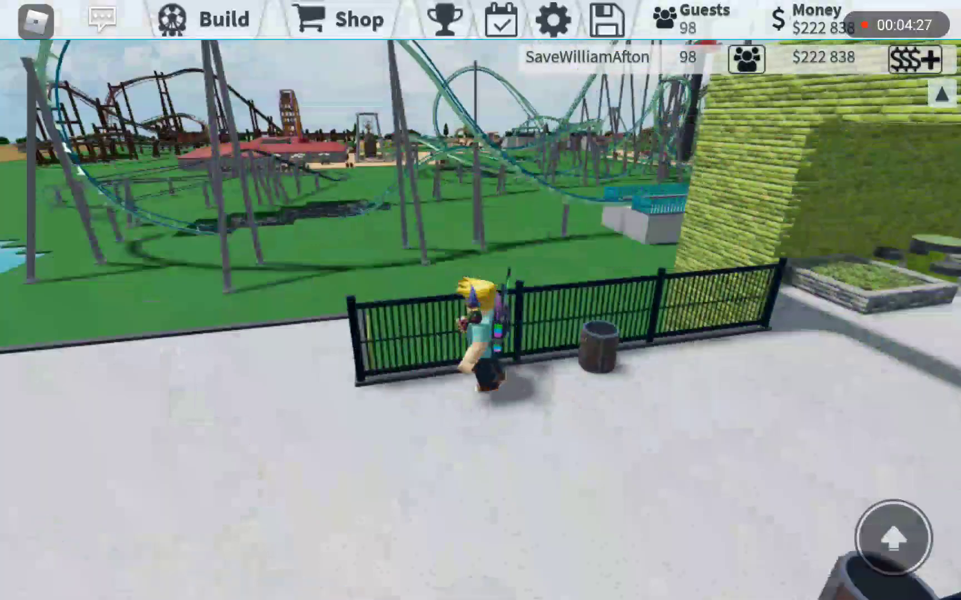
{"action": "left_click_drag", "start_coordinate": [525, 300], "coordinate": [750, 285]}
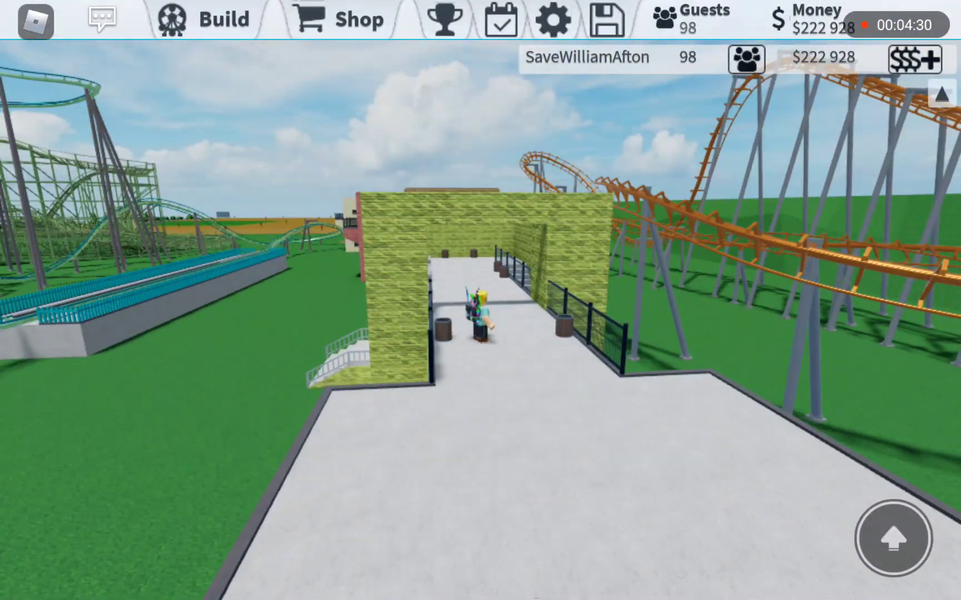
{"action": "left_click_drag", "start_coordinate": [451, 300], "coordinate": [750, 353]}
{"action": "left_click_drag", "start_coordinate": [451, 300], "coordinate": [675, 316]}
{"action": "scroll", "coordinate": [480, 300], "scroll_direction": "up", "scroll_amount": 3}
- Look along the fenced walkway, then return to build mode's overhead view
{"action": "left_click_drag", "start_coordinate": [450, 300], "coordinate": [676, 315]}
{"action": "left_click_drag", "start_coordinate": [450, 300], "coordinate": [601, 308]}
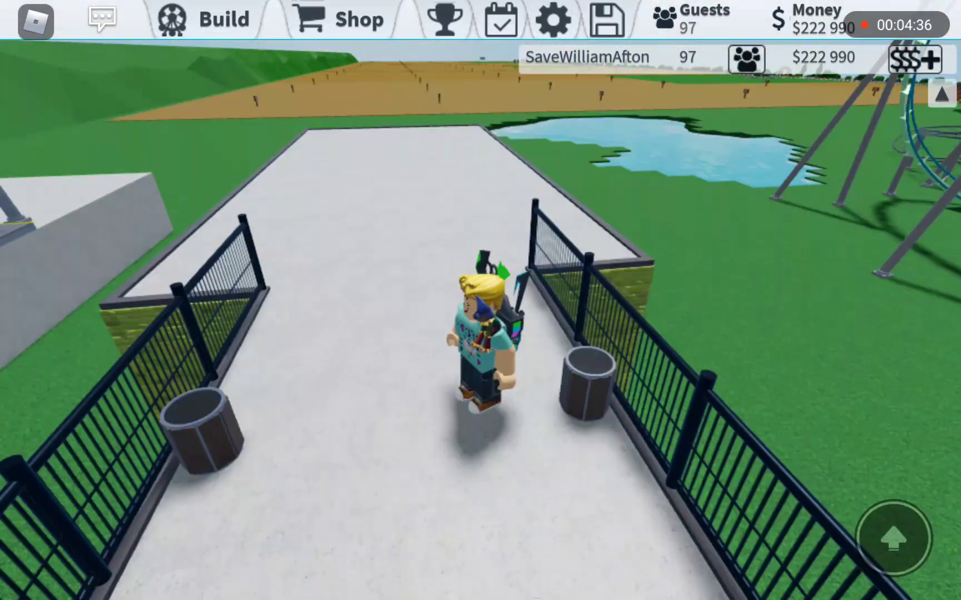
{"action": "left_click_drag", "start_coordinate": [450, 300], "coordinate": [637, 315]}
{"action": "left_click", "coordinate": [203, 18]}
{"action": "left_click_drag", "start_coordinate": [481, 225], "coordinate": [480, 450]}
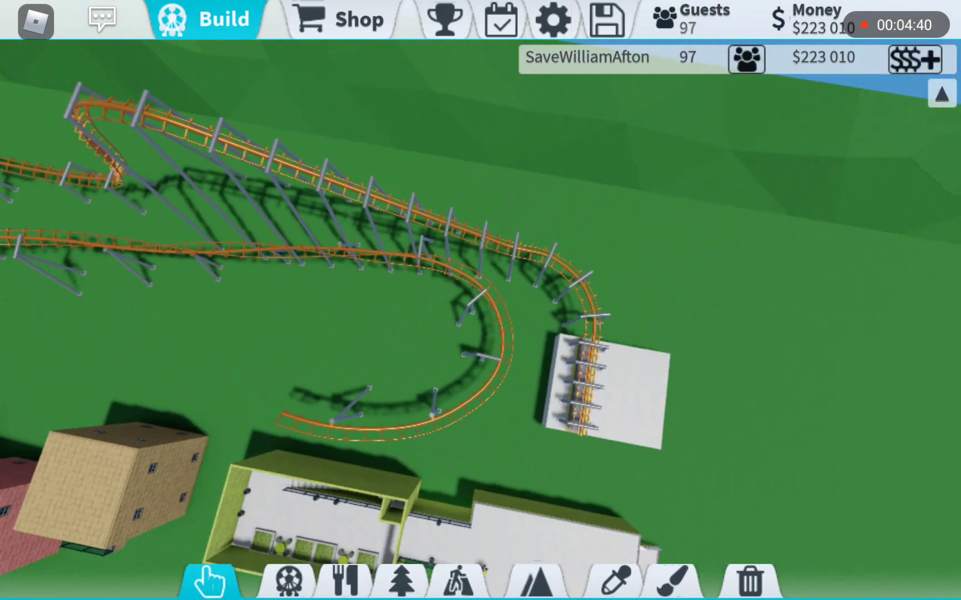
{"action": "mouse_move", "coordinate": [480, 300]}
{"action": "left_mouse_down"}
{"action": "mouse_move", "coordinate": [616, 316]}
{"action": "mouse_move", "coordinate": [720, 368]}
{"action": "left_mouse_up"}
{"action": "scroll", "coordinate": [480, 300], "scroll_direction": "down", "scroll_amount": 3}
{"action": "mouse_move", "coordinate": [481, 301]}
{"action": "left_mouse_down"}
{"action": "mouse_move", "coordinate": [451, 315]}
{"action": "mouse_move", "coordinate": [496, 292]}
{"action": "left_mouse_up"}
{"action": "scroll", "coordinate": [481, 300], "scroll_direction": "up", "scroll_amount": 5}
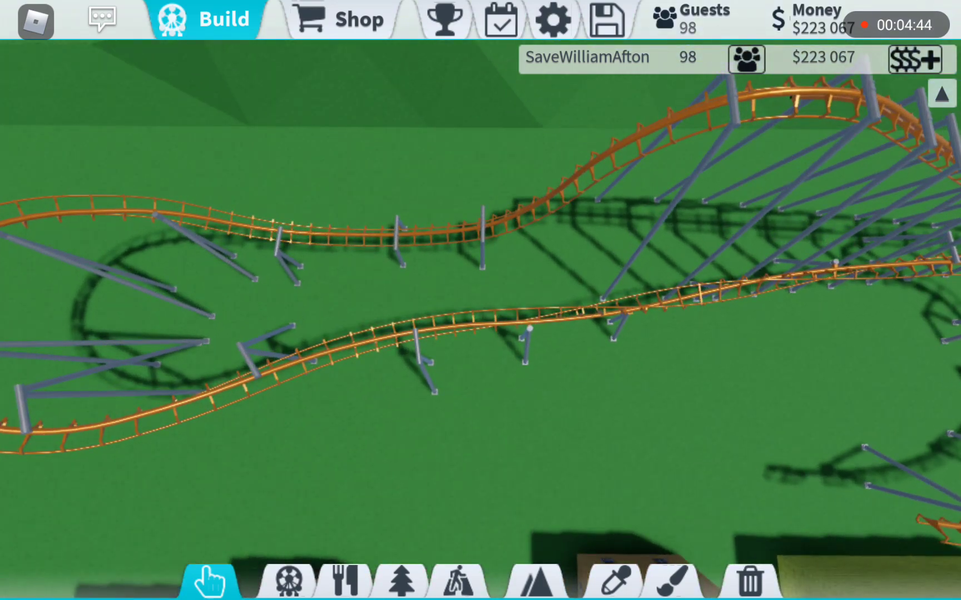
{"action": "scroll", "coordinate": [480, 300], "scroll_direction": "down", "scroll_amount": 5}
{"action": "scroll", "coordinate": [481, 300], "scroll_direction": "up", "scroll_amount": 3}
{"action": "scroll", "coordinate": [481, 301], "scroll_direction": "up", "scroll_amount": 1}
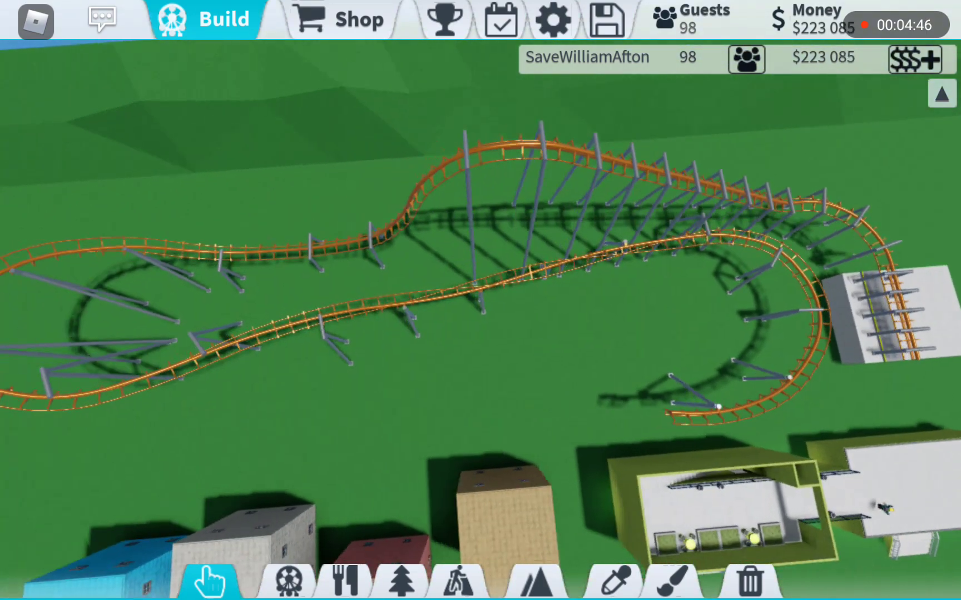
{"action": "scroll", "coordinate": [481, 300], "scroll_direction": "up", "scroll_amount": 3}
{"action": "scroll", "coordinate": [480, 300], "scroll_direction": "down", "scroll_amount": 3}
{"action": "scroll", "coordinate": [480, 300], "scroll_direction": "up", "scroll_amount": 1}
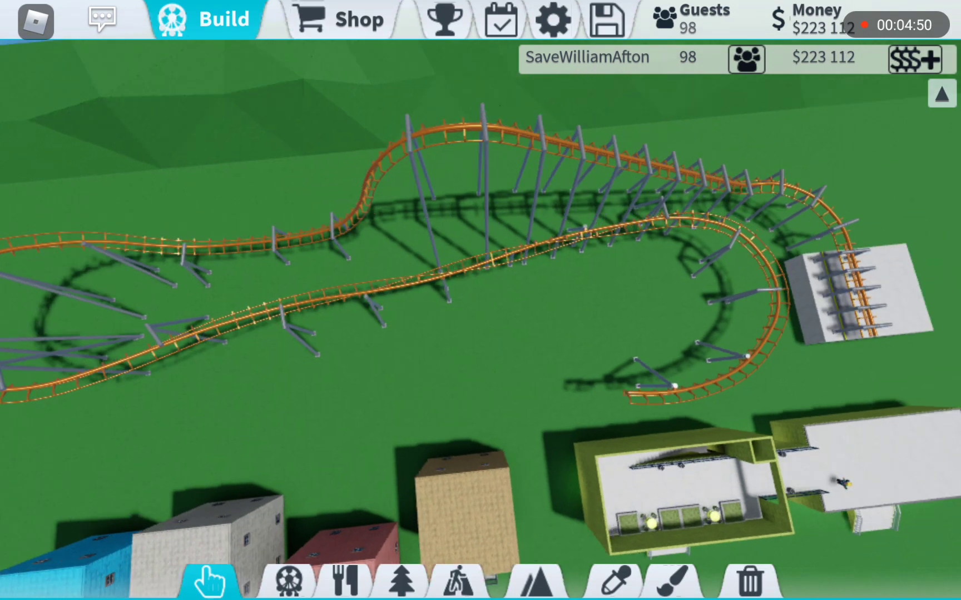
{"action": "mouse_move", "coordinate": [676, 300]}
{"action": "left_mouse_down"}
{"action": "mouse_move", "coordinate": [571, 300]}
{"action": "mouse_move", "coordinate": [495, 285]}
{"action": "mouse_move", "coordinate": [526, 270]}
{"action": "left_mouse_up"}
{"action": "scroll", "coordinate": [480, 301], "scroll_direction": "up", "scroll_amount": 3}
{"action": "scroll", "coordinate": [481, 301], "scroll_direction": "down", "scroll_amount": 5}
{"action": "scroll", "coordinate": [481, 301], "scroll_direction": "up", "scroll_amount": 1}
{"action": "scroll", "coordinate": [481, 301], "scroll_direction": "up", "scroll_amount": 2}
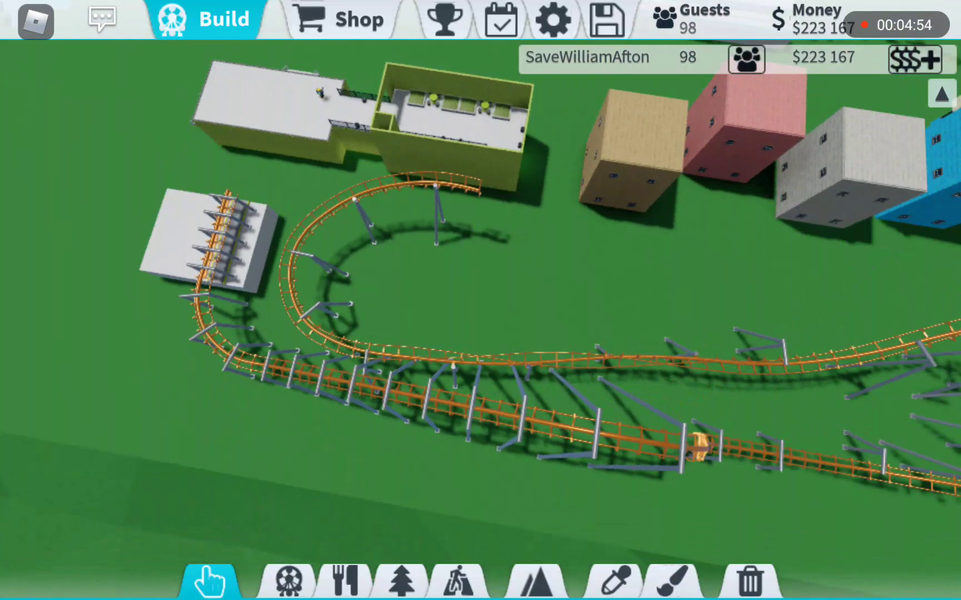
{"action": "scroll", "coordinate": [481, 300], "scroll_direction": "down", "scroll_amount": 2}
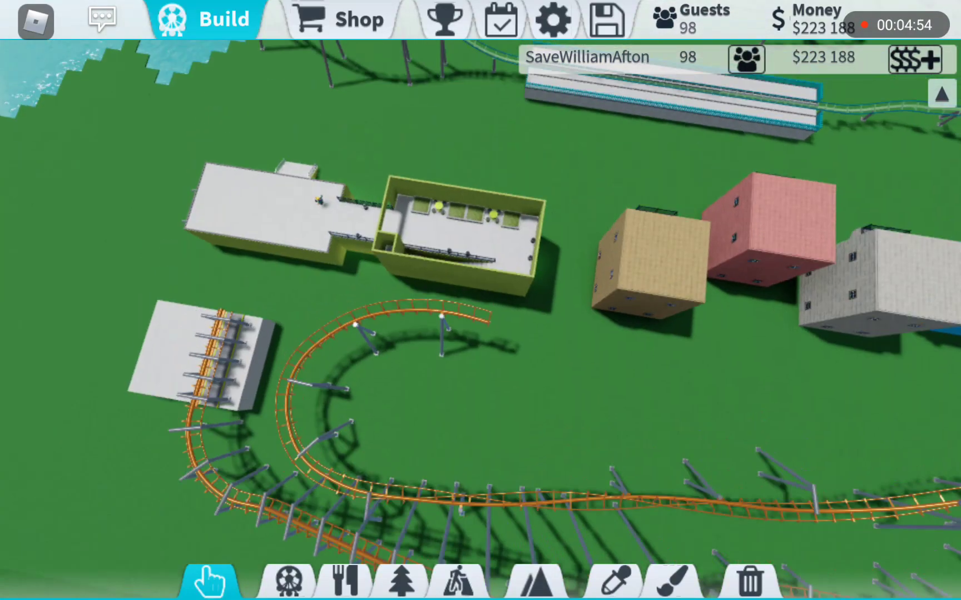
{"action": "scroll", "coordinate": [481, 300], "scroll_direction": "up", "scroll_amount": 3}
{"action": "scroll", "coordinate": [481, 300], "scroll_direction": "down", "scroll_amount": 3}
{"action": "scroll", "coordinate": [480, 301], "scroll_direction": "up", "scroll_amount": 1}
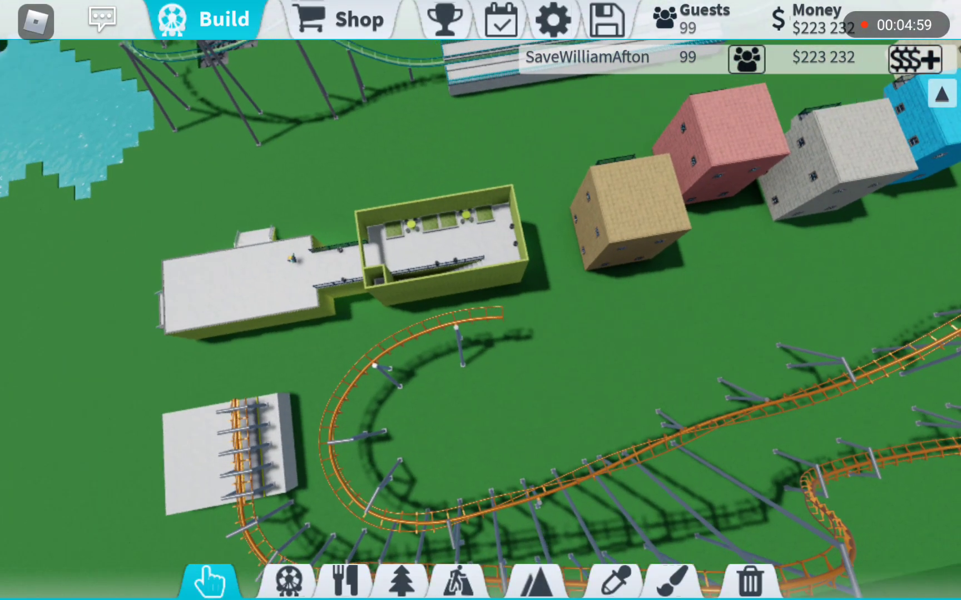
{"action": "left_click_drag", "start_coordinate": [481, 262], "coordinate": [450, 361]}
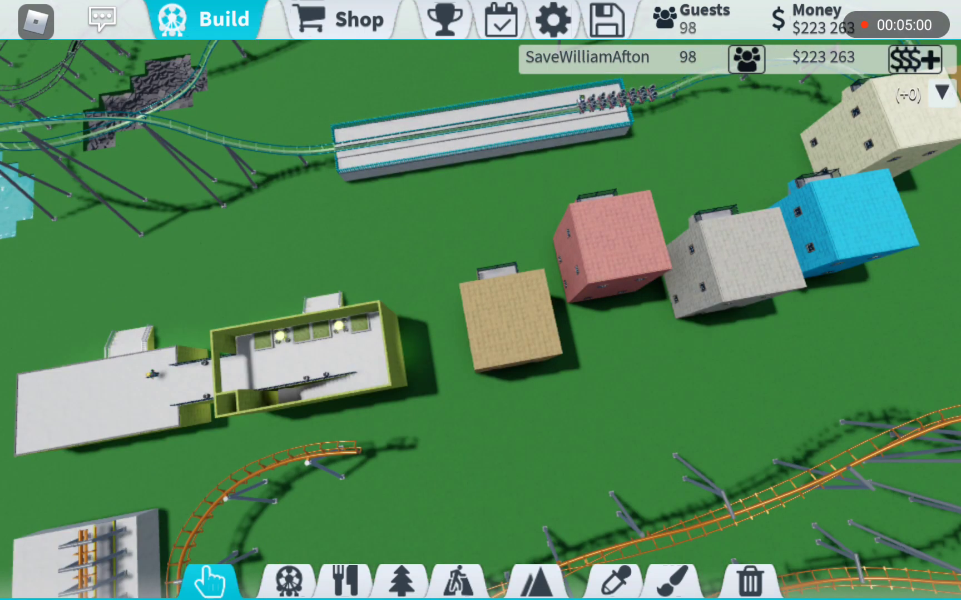
{"action": "left_click_drag", "start_coordinate": [481, 262], "coordinate": [436, 357]}
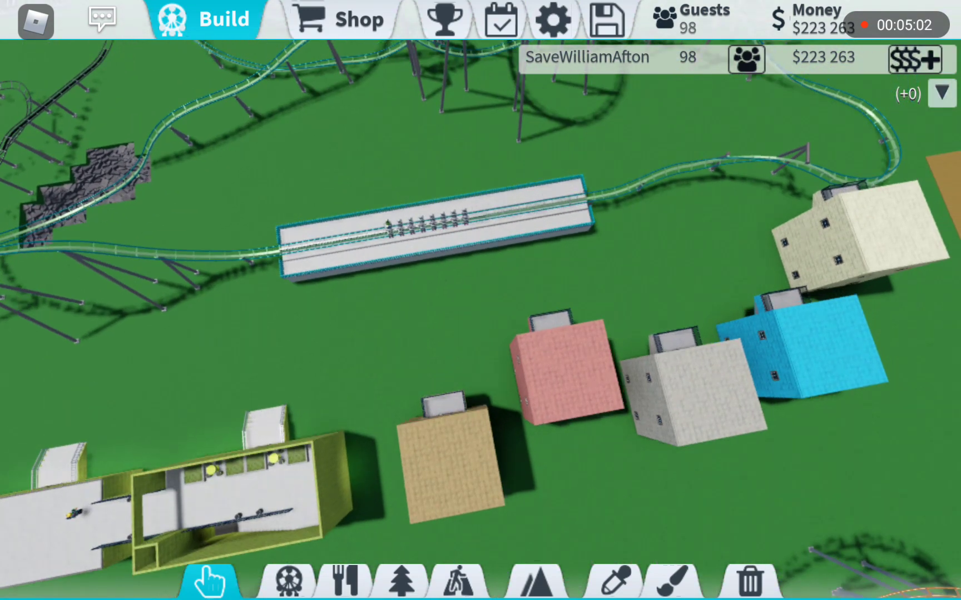
{"action": "mouse_move", "coordinate": [435, 225]}
{"action": "left_mouse_down"}
{"action": "mouse_move", "coordinate": [508, 323]}
{"action": "mouse_move", "coordinate": [569, 376]}
{"action": "mouse_move", "coordinate": [724, 424]}
{"action": "mouse_move", "coordinate": [643, 226]}
{"action": "left_mouse_up"}
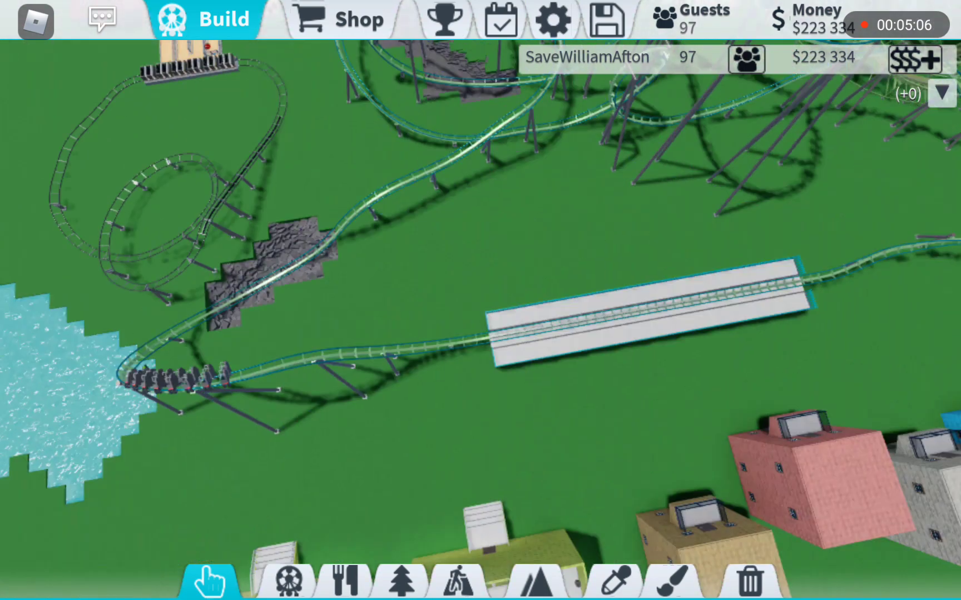
{"action": "left_click_drag", "start_coordinate": [643, 375], "coordinate": [529, 118]}
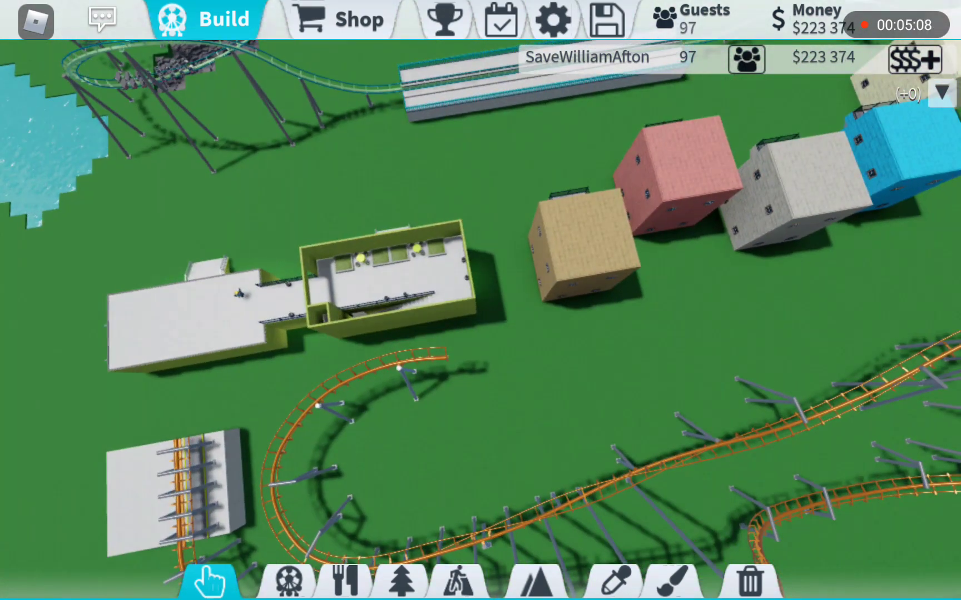